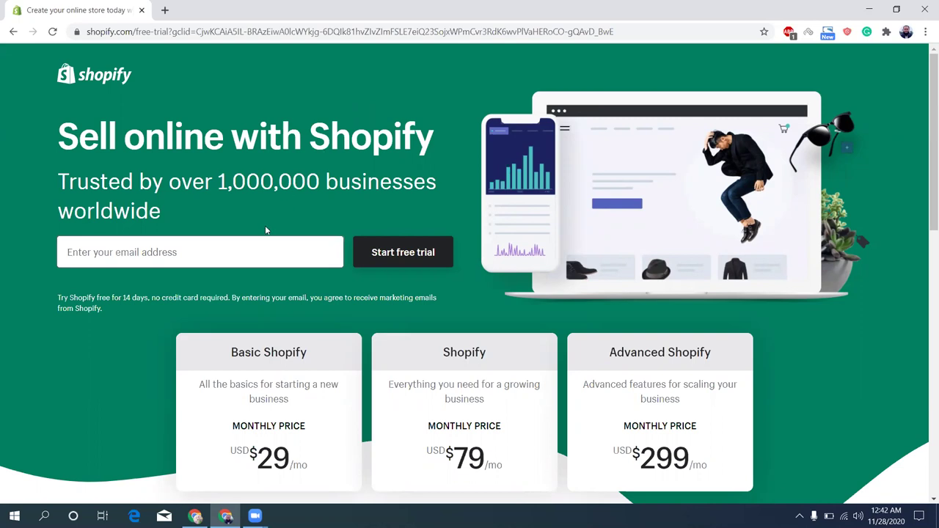
Enter the signup email address and start the Shopify free trial
click(253, 246)
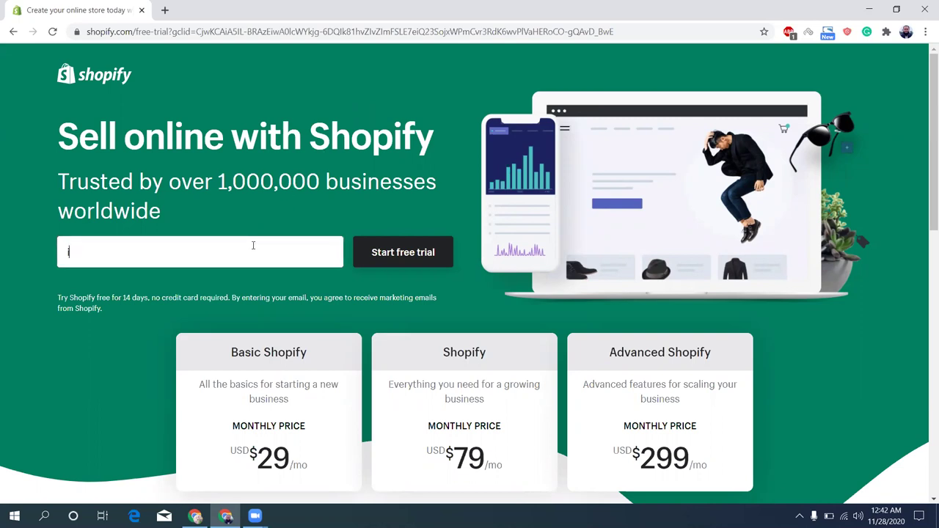
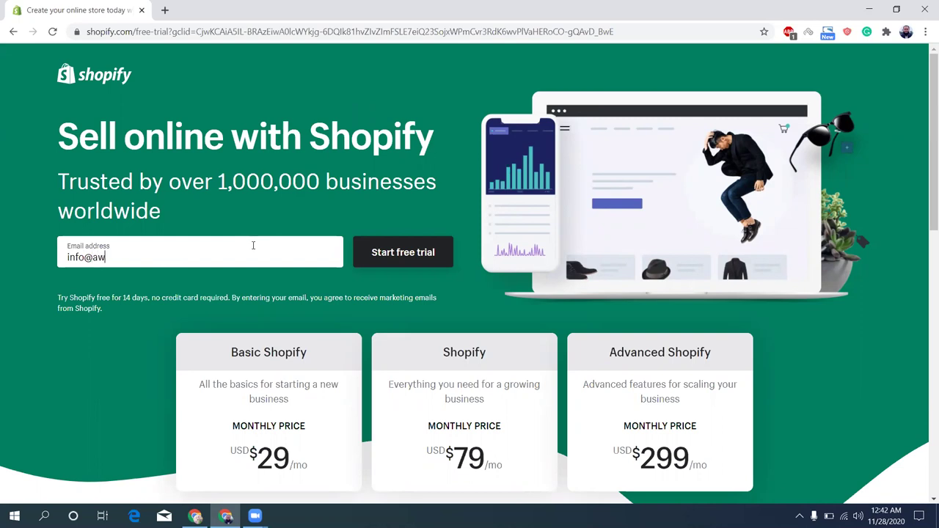
click(394, 253)
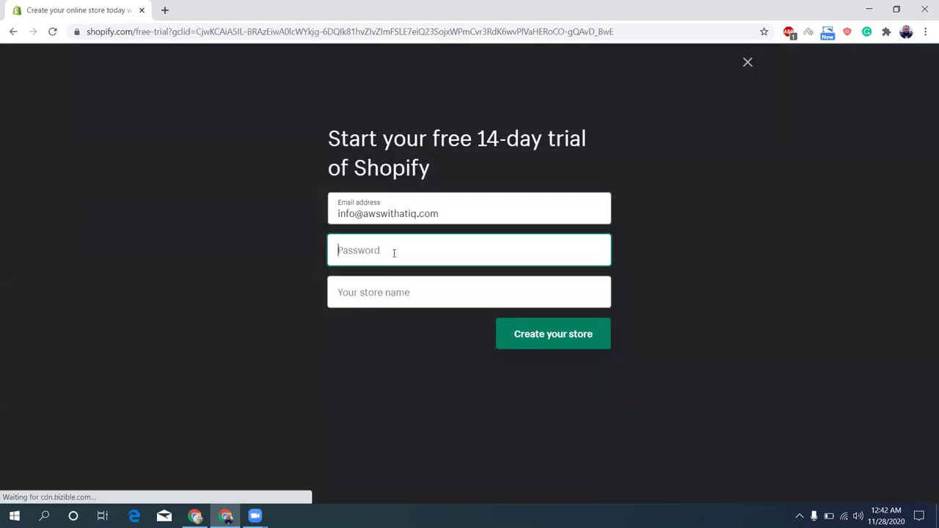
In a new tab, generate and copy a random password, then return to the Shopify form
click(165, 9)
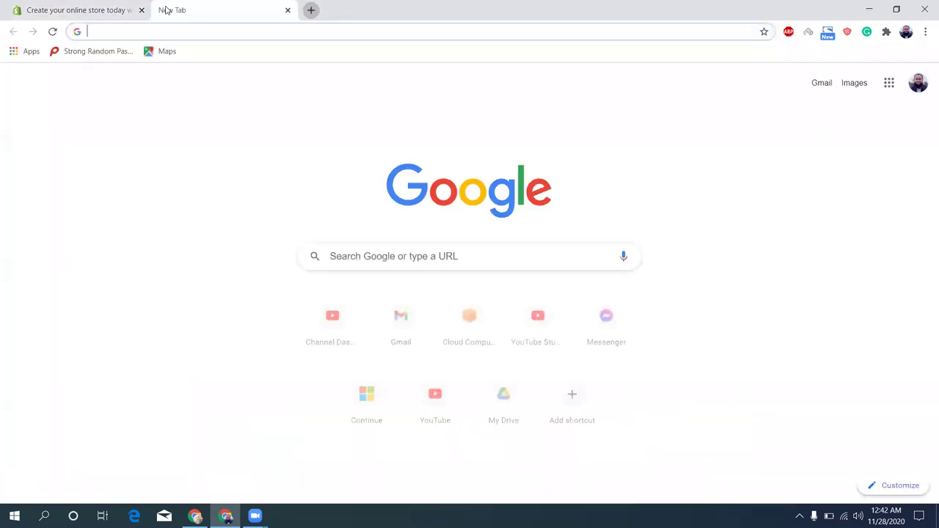
click(107, 59)
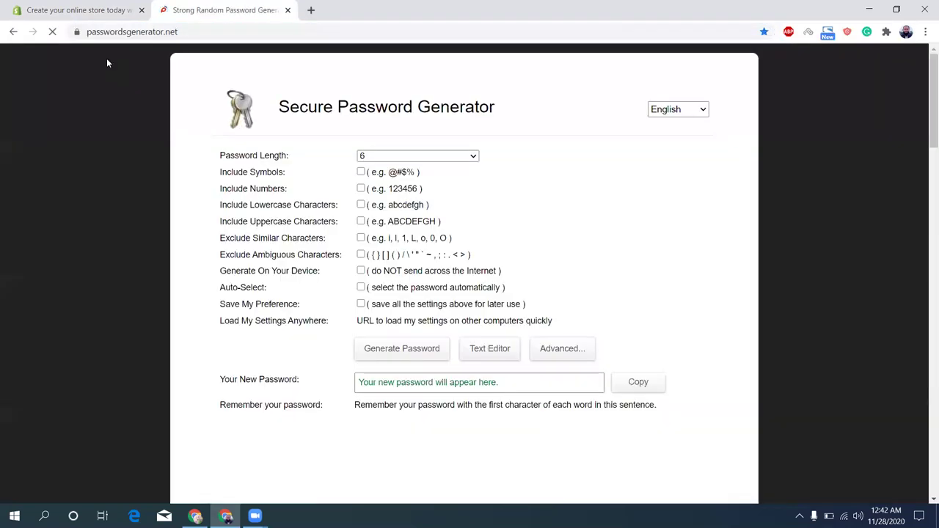
click(380, 356)
click(637, 382)
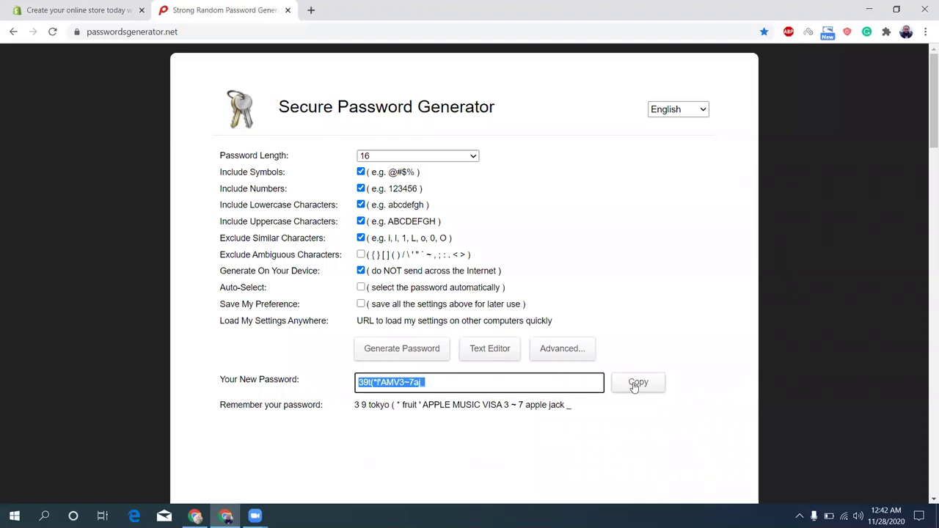
click(72, 6)
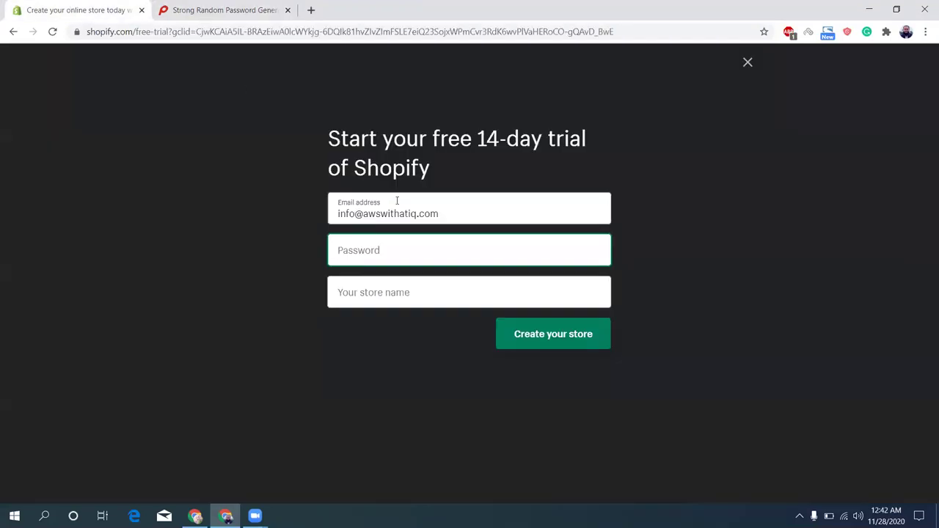
Paste the generated password, name the store AWSWithAtiq, and create the store
key(ctrl+v)
click(409, 300)
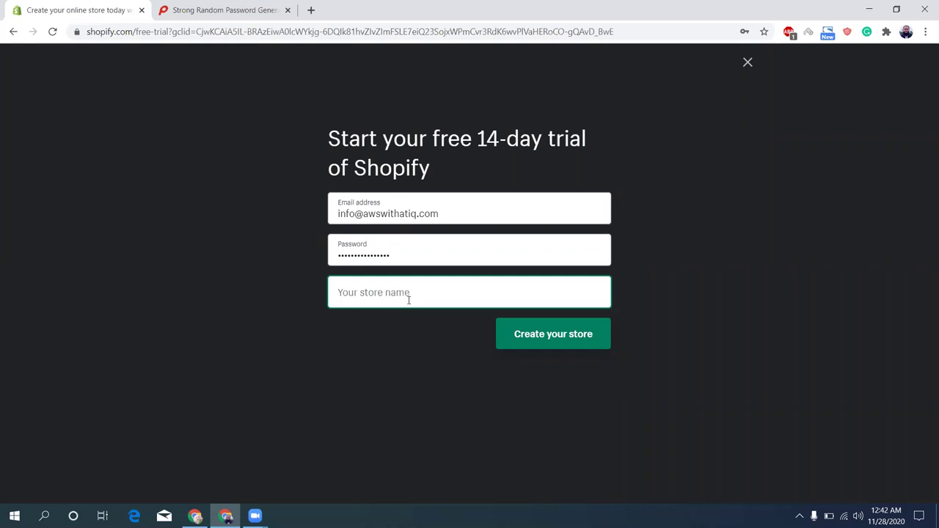
text(AWSW)
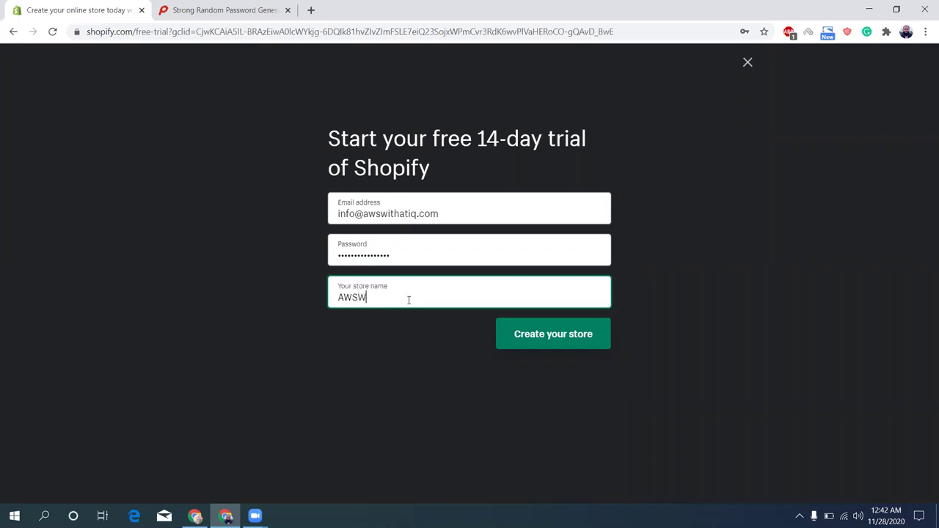
text(ithAtiq)
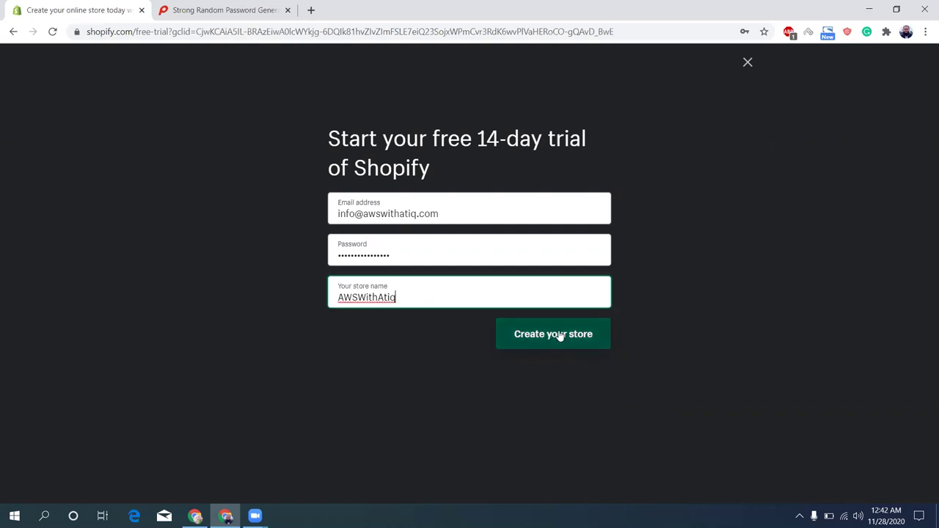
click(557, 335)
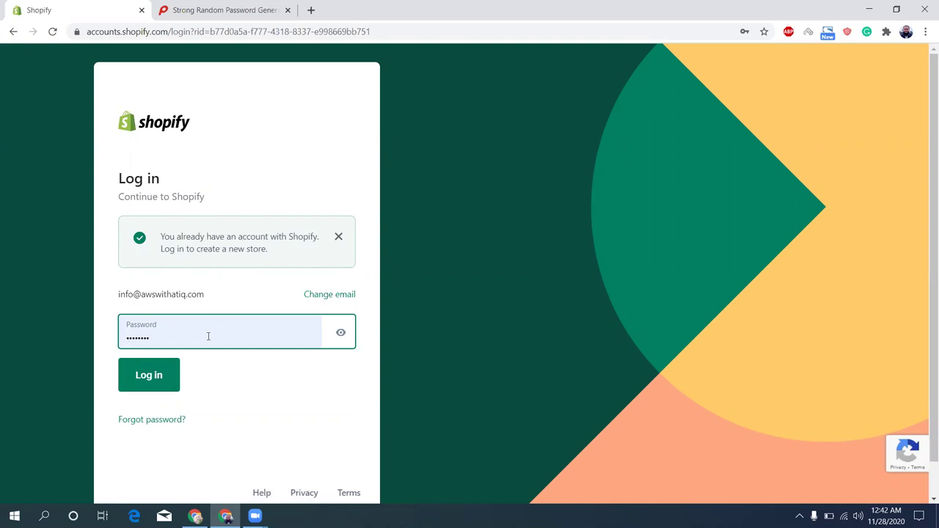
Log in to the existing account, reload after the error, and open the mail inbox in a new tab
click(151, 382)
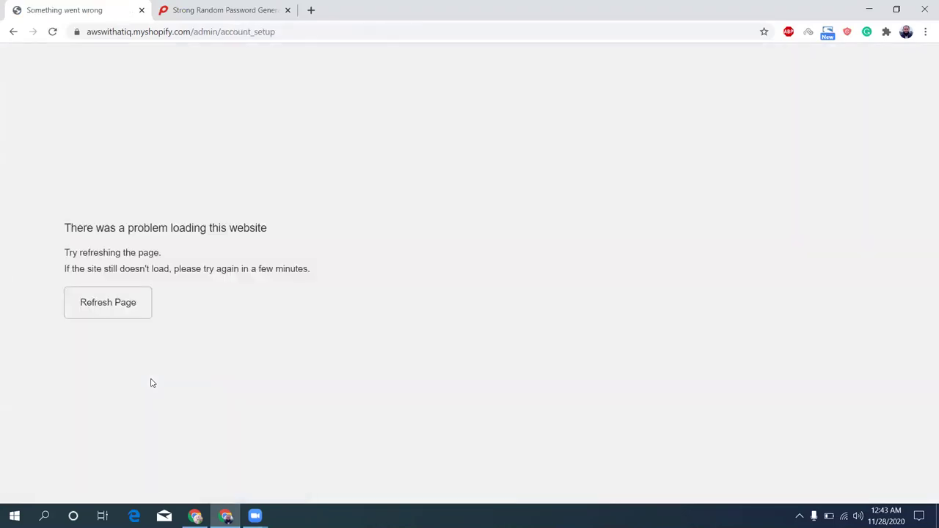
click(107, 317)
key(ctrl+t)
text(mail)
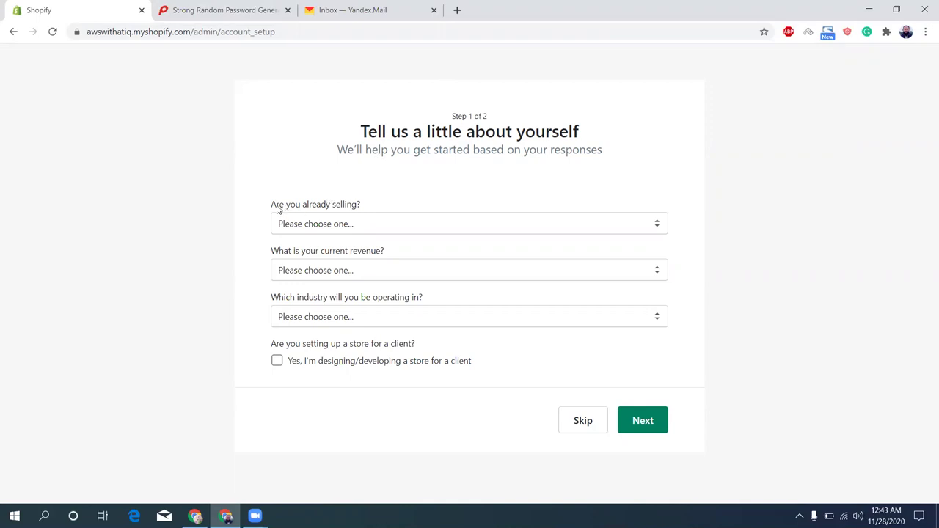
Answer not selling yet, up to ৳5,000 BDT revenue, Other food & drink, and building for a client
click(344, 228)
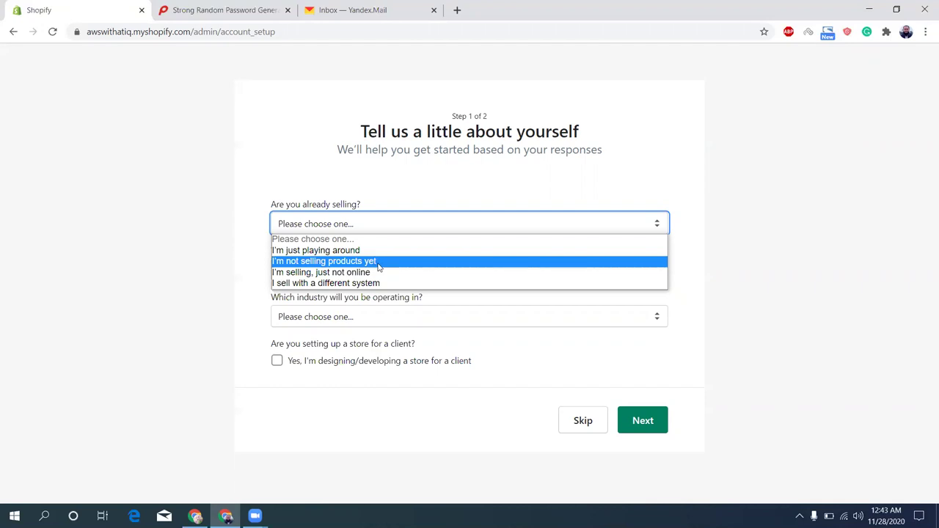
click(377, 262)
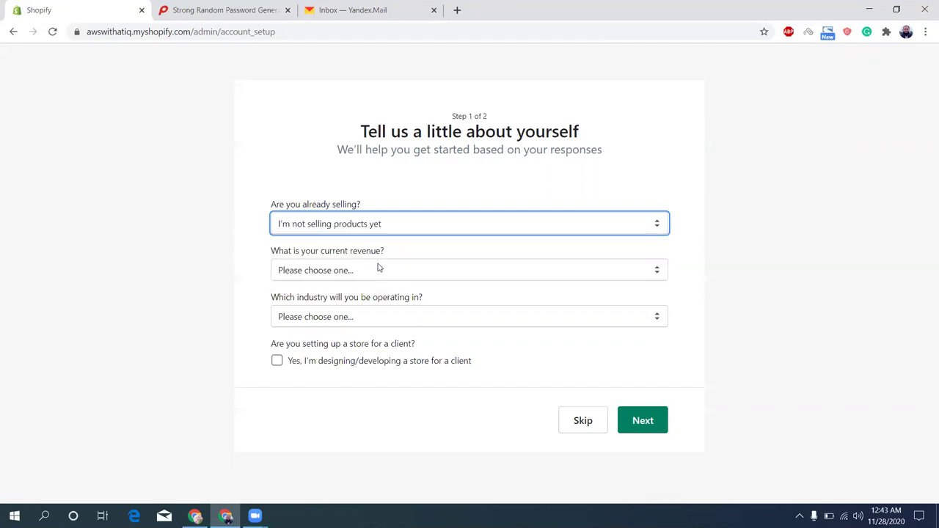
click(363, 273)
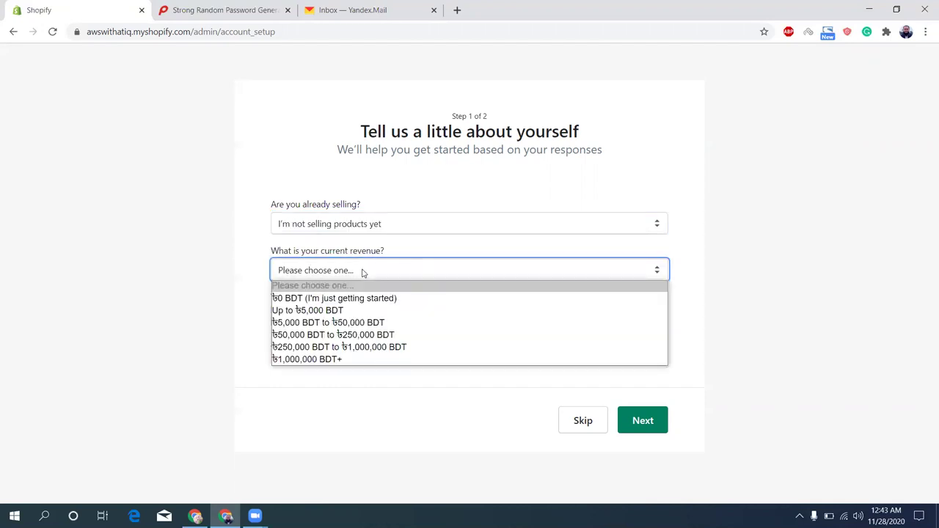
click(357, 311)
click(357, 317)
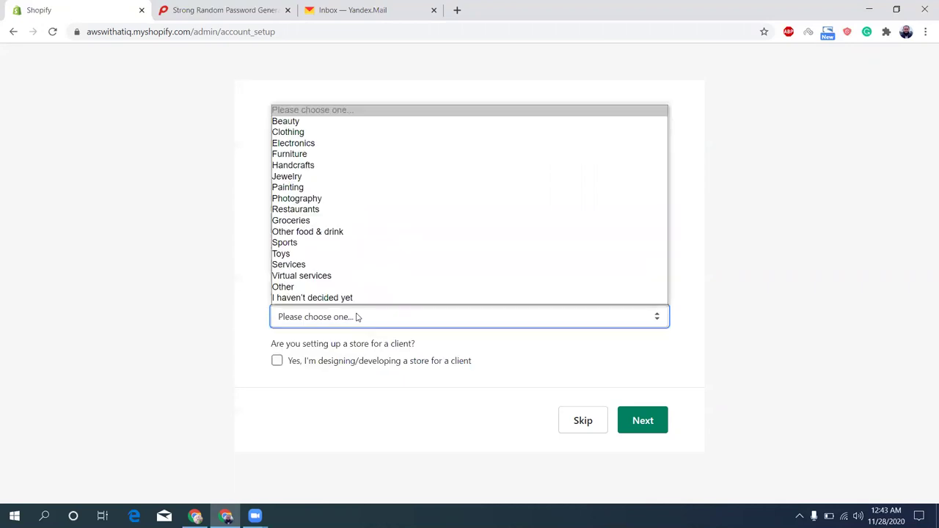
click(359, 233)
click(277, 361)
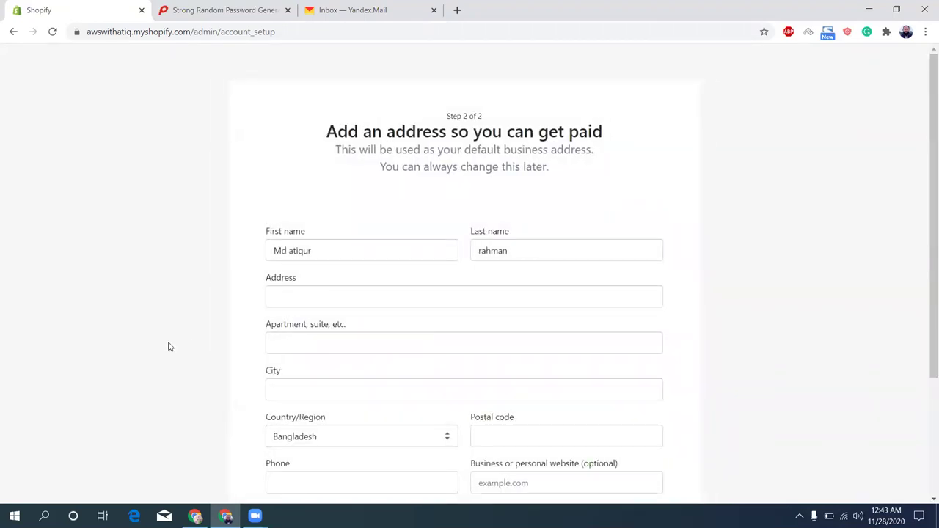
scroll(168, 346, down, 3)
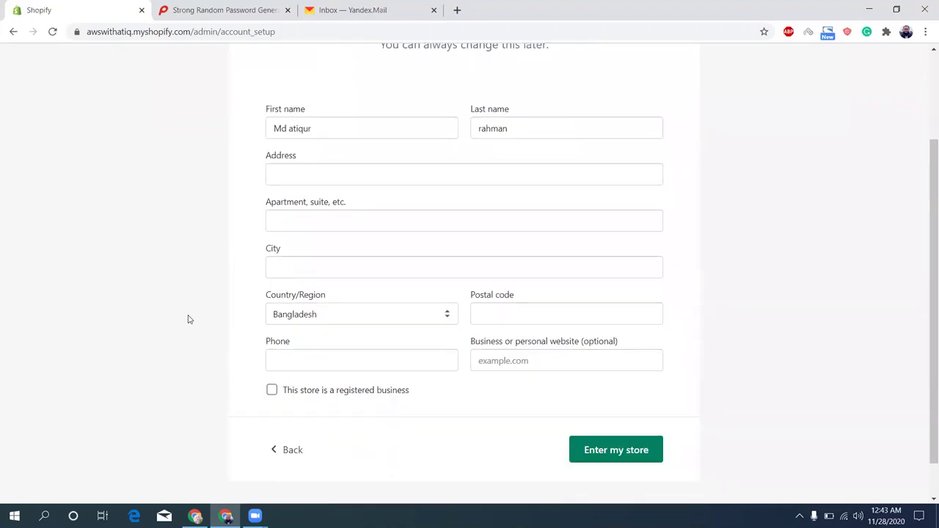
click(336, 174)
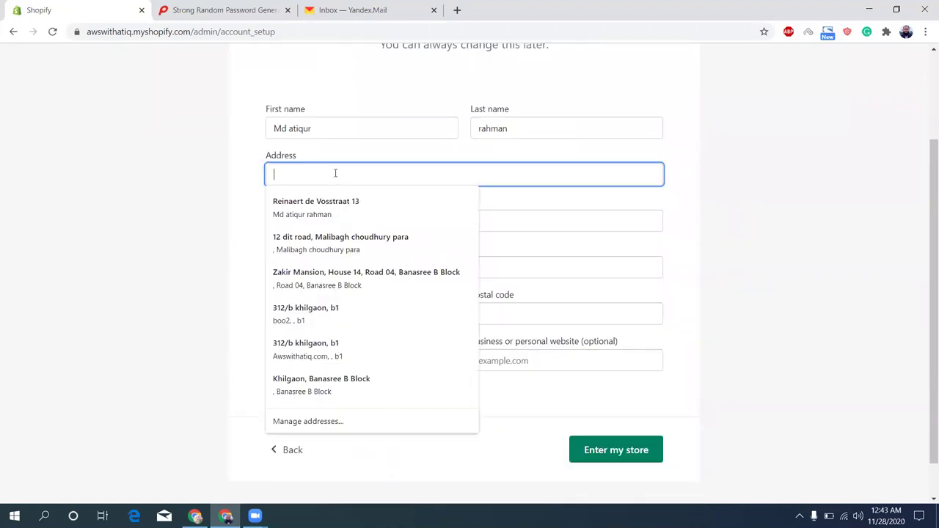
click(342, 237)
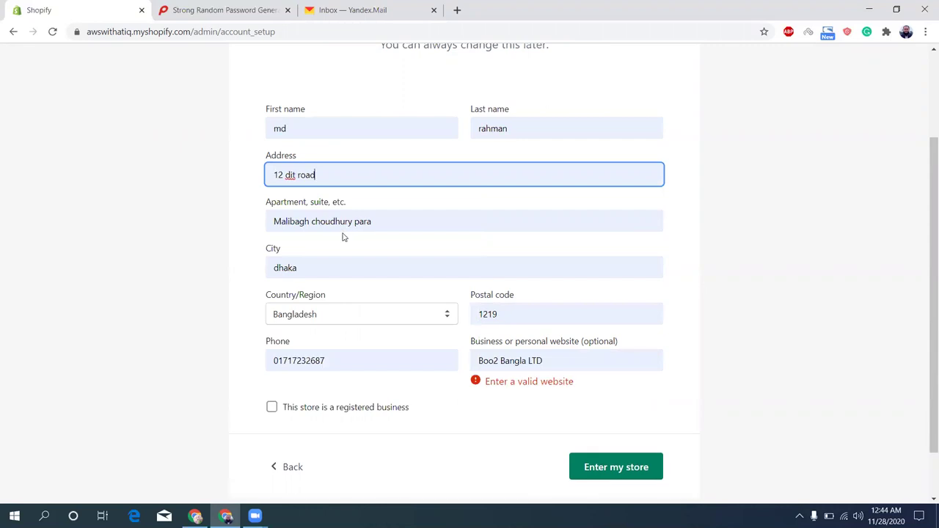
click(555, 360)
key(BackSpace)
key(BackSpace)
key(BackSpace)
key(BackSpace)
key(BackSpace)
key(BackSpace)
key(BackSpace)
key(BackSpace)
key(BackSpace)
key(BackSpace)
key(BackSpace)
key(BackSpace)
key(BackSpace)
key(BackSpace)
key(BackSpace)
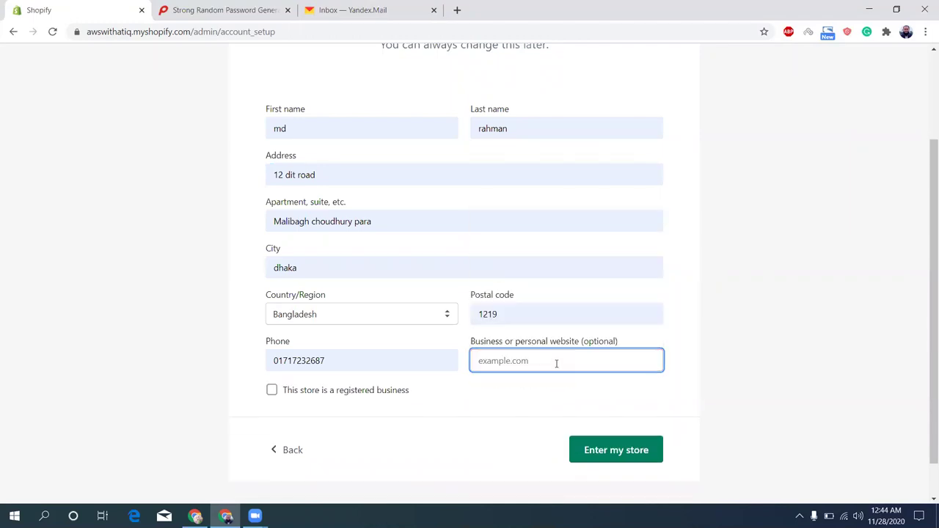
text(https://awswithatiq.com)
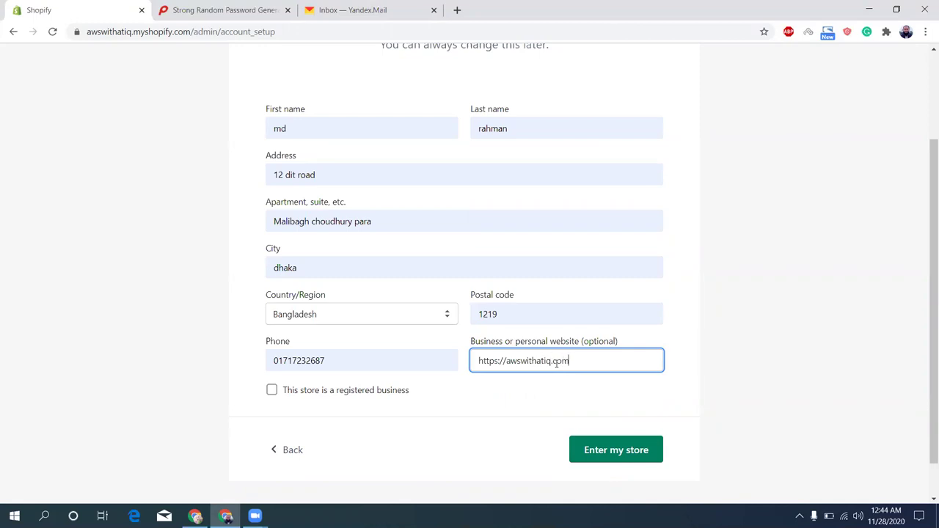
click(271, 391)
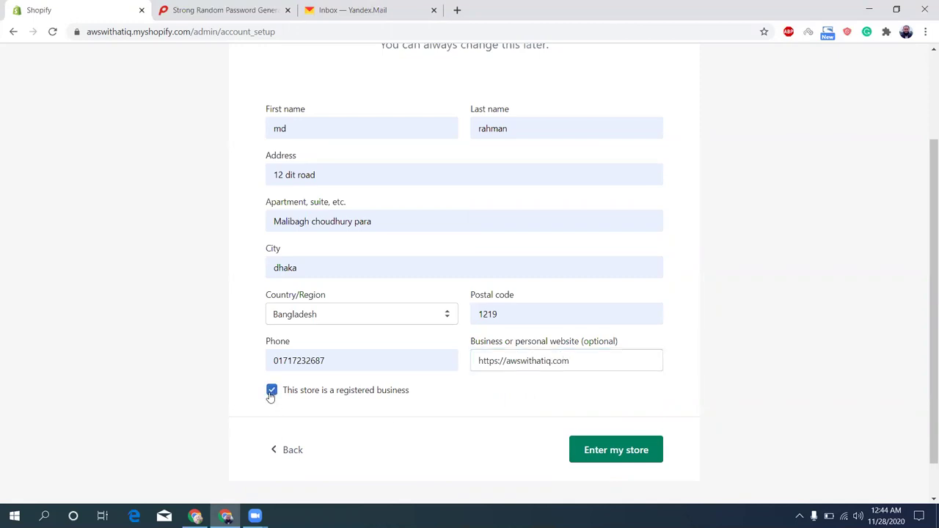
click(616, 455)
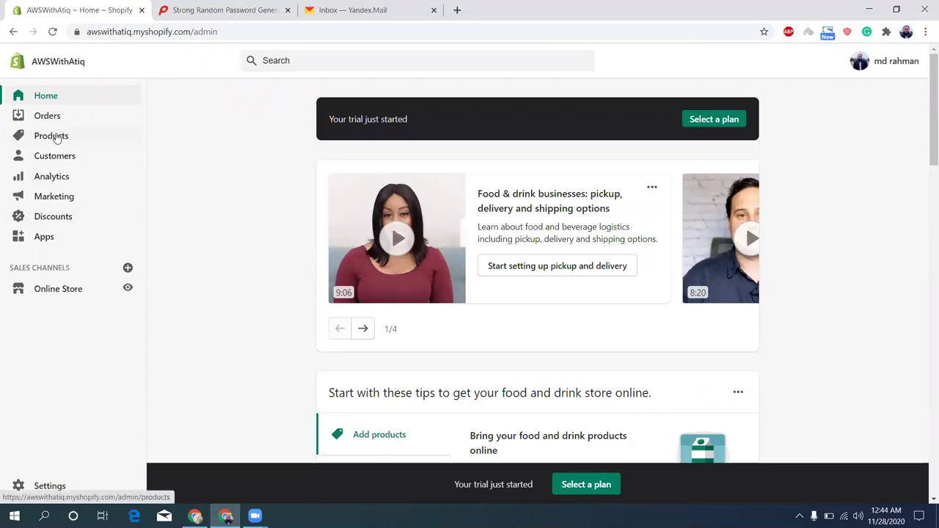
Create a new product titled 'AWS Course' with description 'AWS Essentials for Beginners'
click(58, 138)
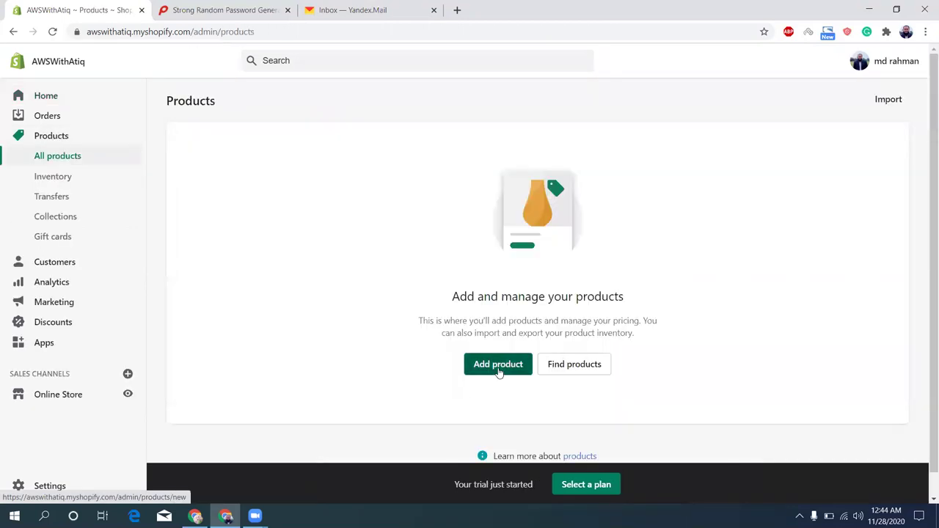
click(498, 367)
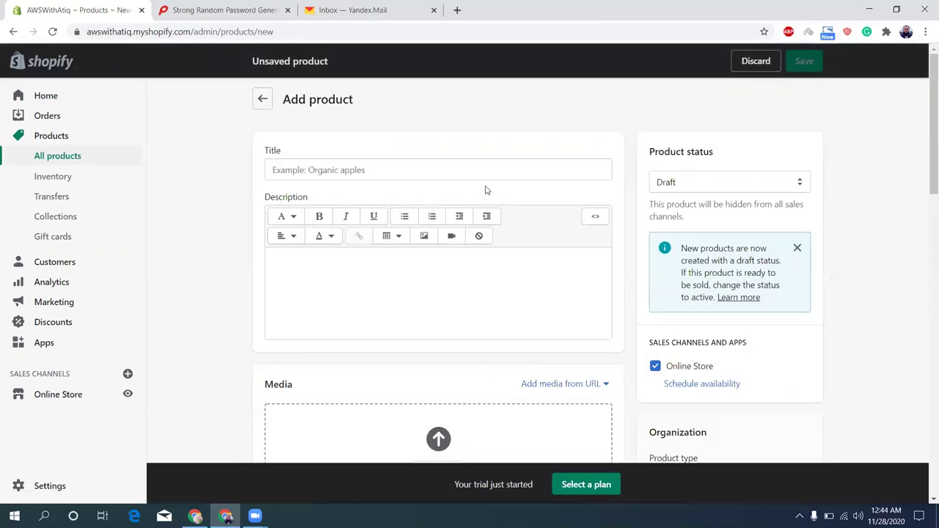
click(490, 172)
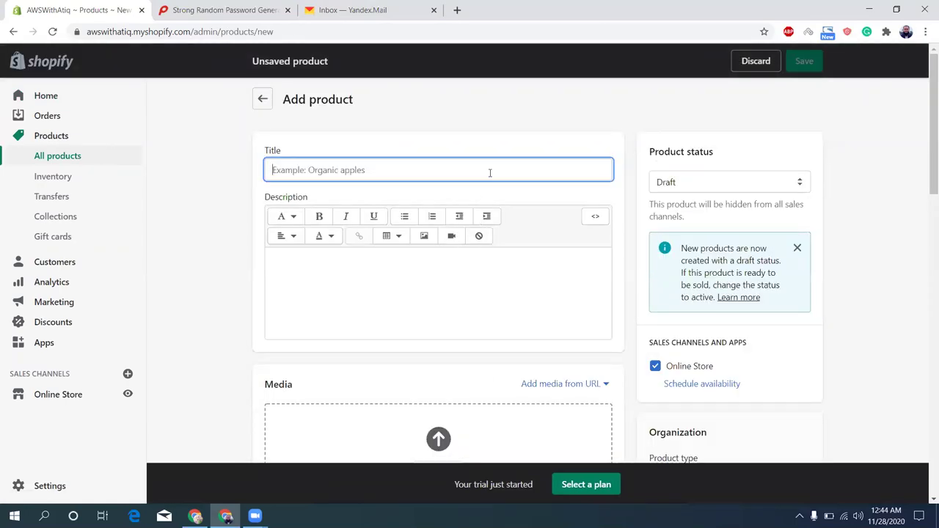
text(AWS Course)
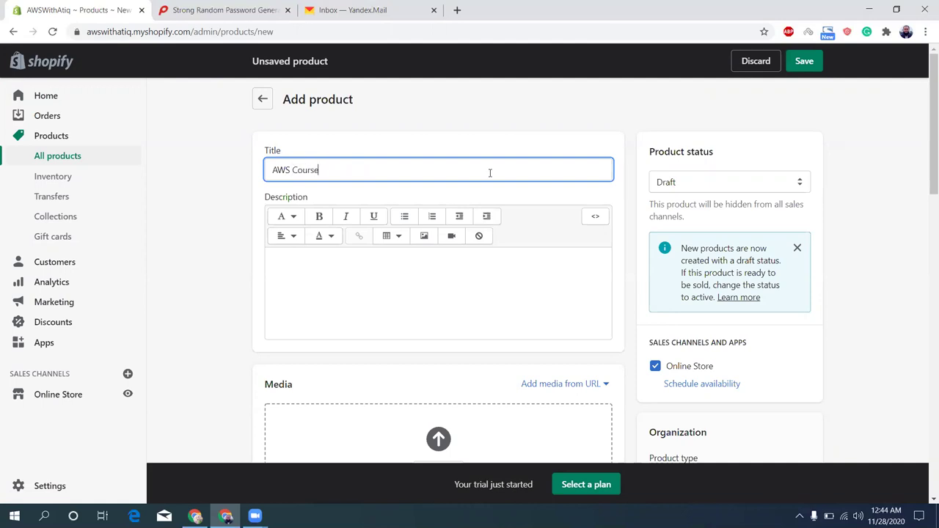
key(Tab)
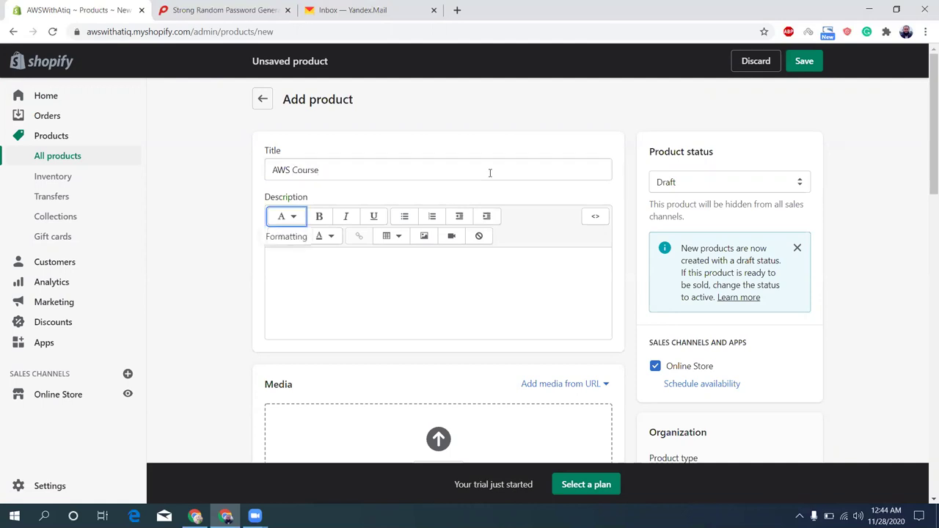
click(523, 289)
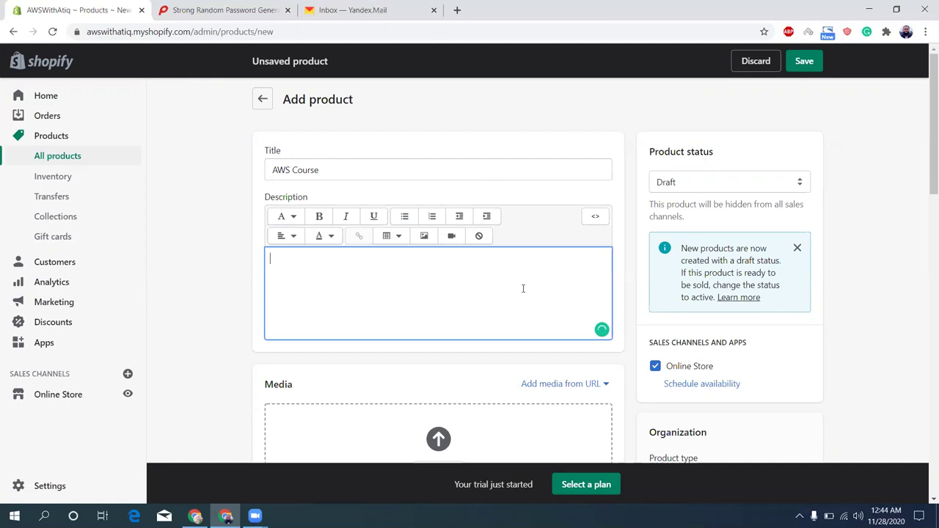
text(AWS Essentials for Begin)
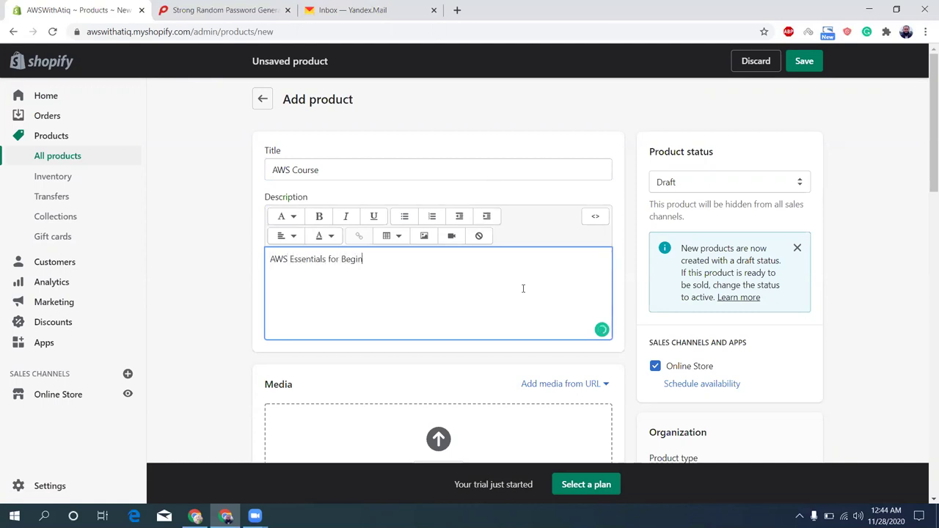
text(ners)
Set the product status to Active, save it, and return to the Home page
click(759, 193)
click(736, 198)
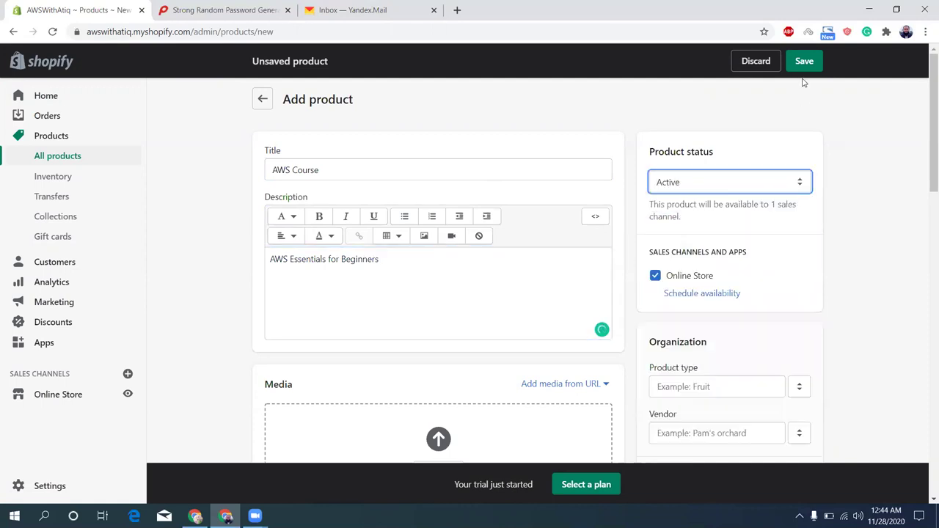
click(805, 62)
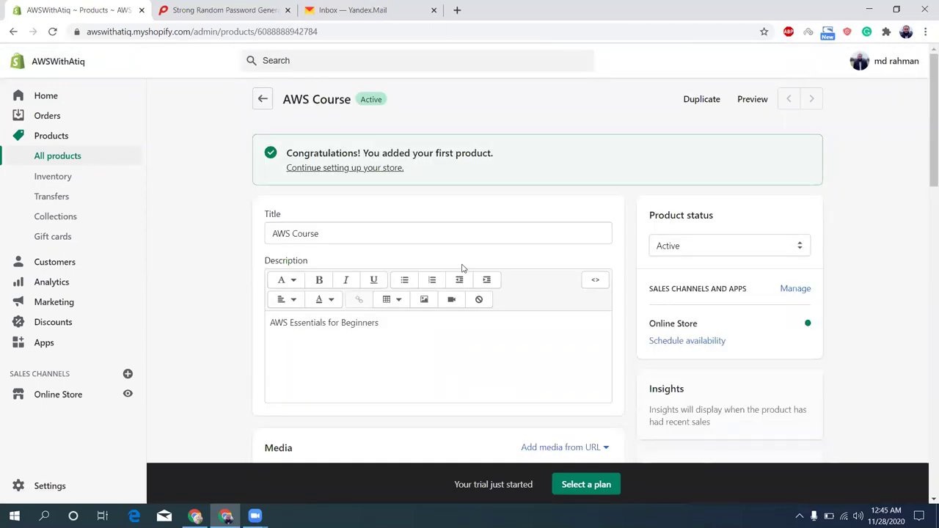
click(352, 169)
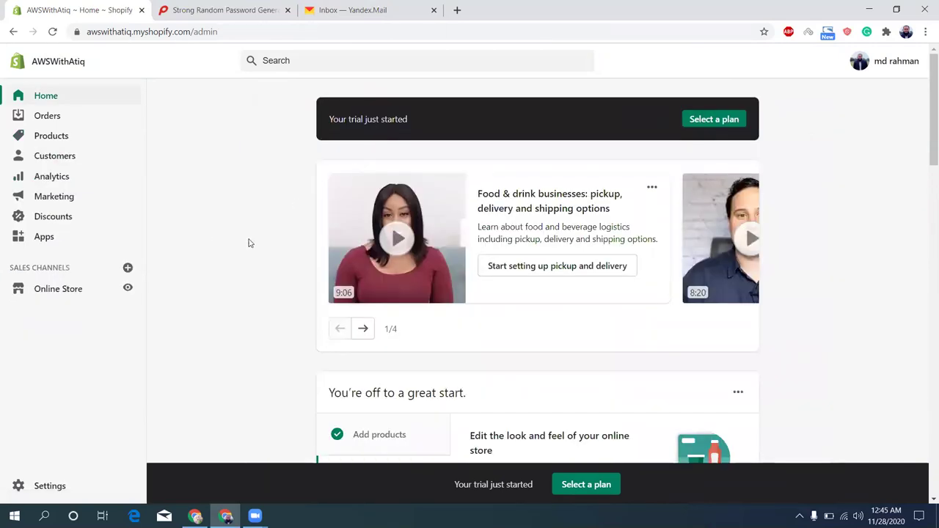
Open the AWS Course product page from the Products list
scroll(249, 243, down, 5)
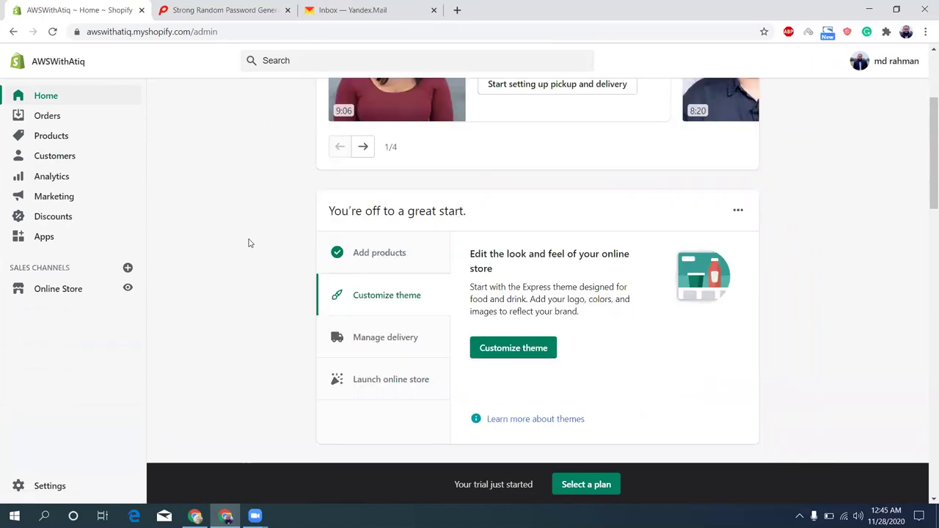
scroll(248, 243, up, 5)
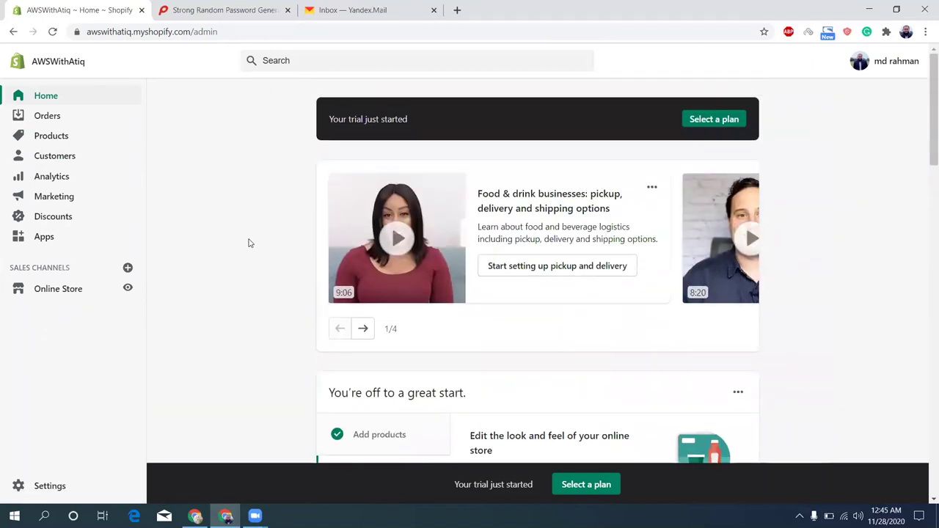
click(79, 134)
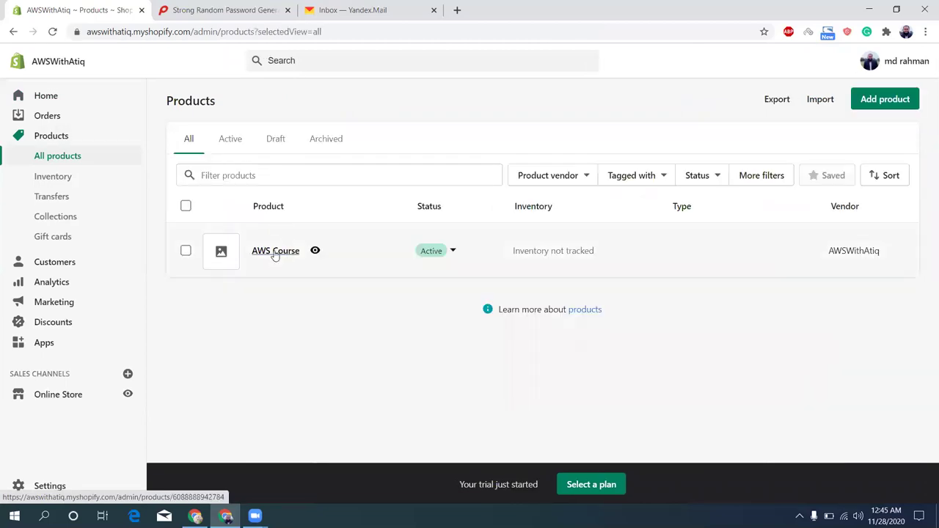
click(275, 251)
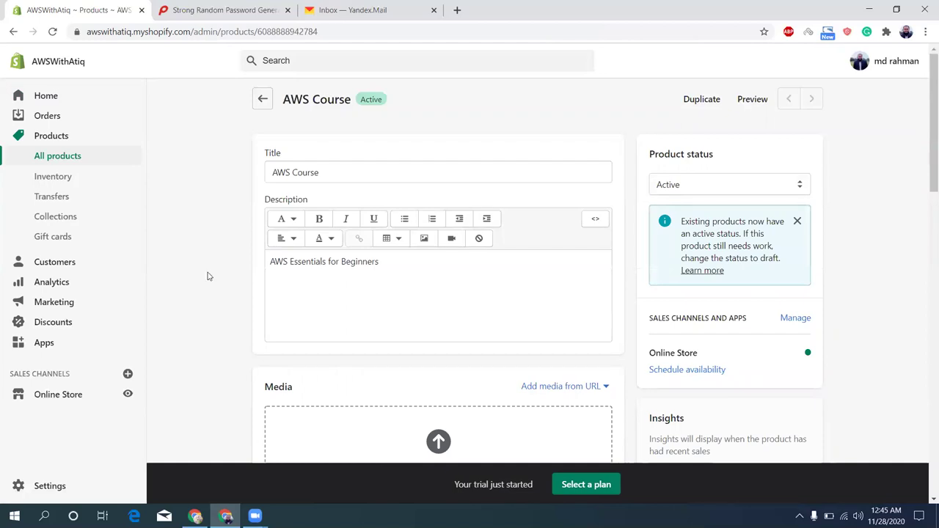
scroll(208, 276, down, 5)
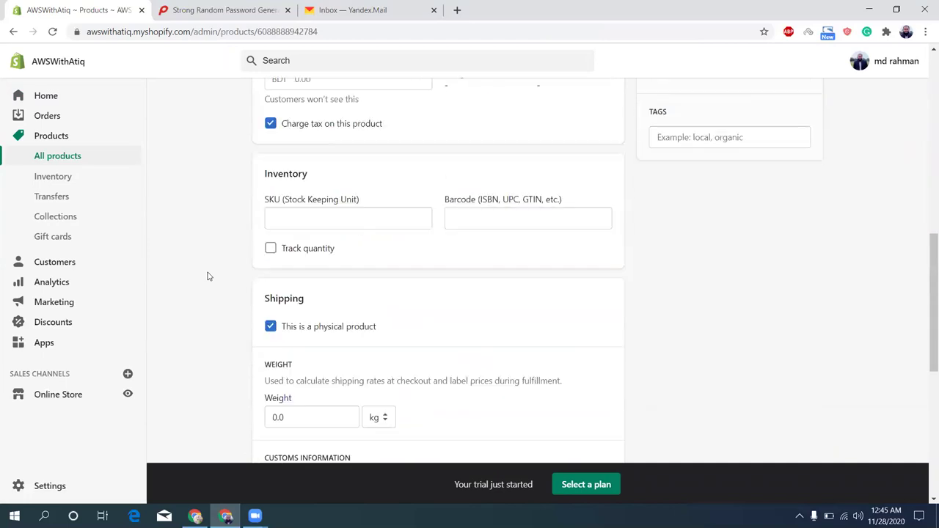
scroll(208, 276, down, 1)
scroll(207, 276, up, 3)
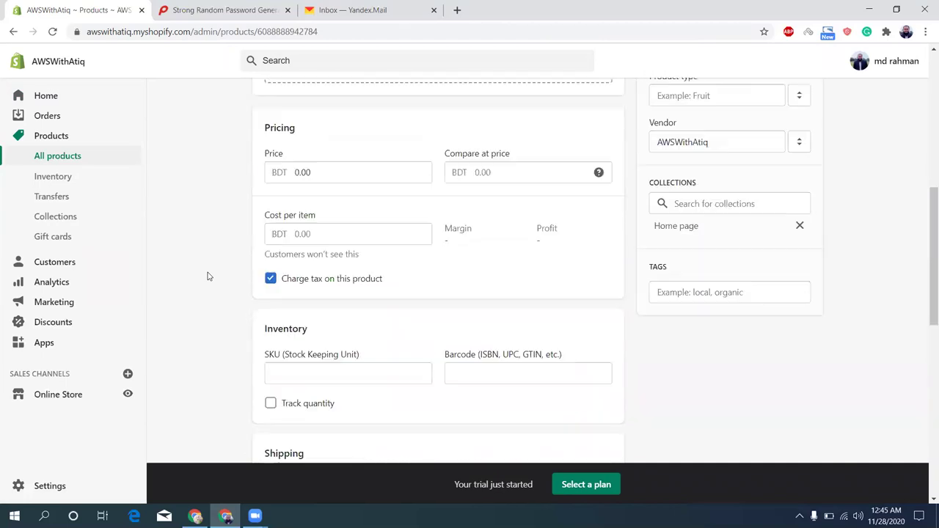
scroll(208, 276, up, 5)
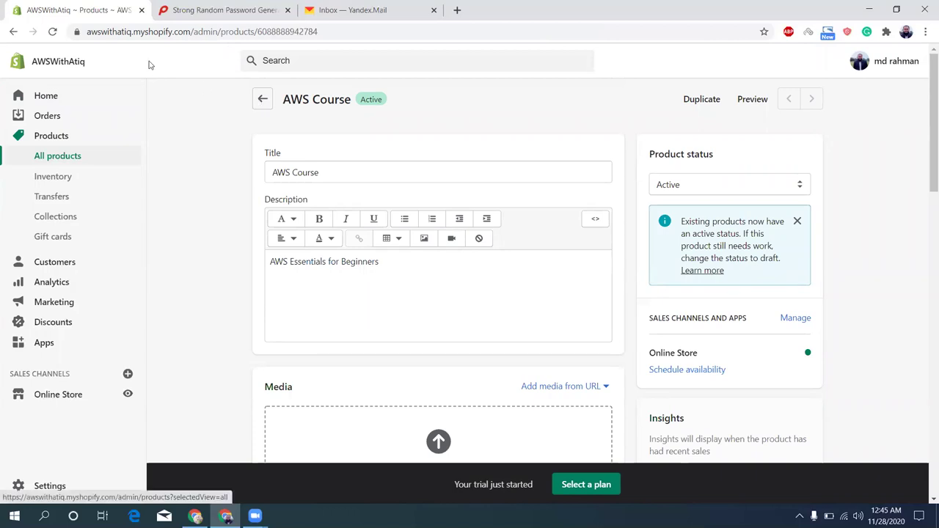
Copy the store domain awswithatiq.myshopify.com from the browser address bar
double_click(115, 34)
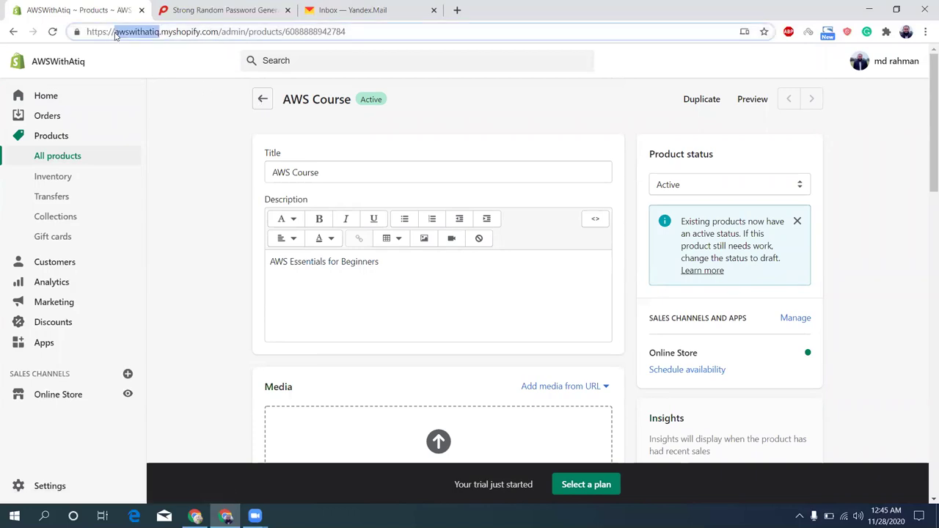
click(115, 35)
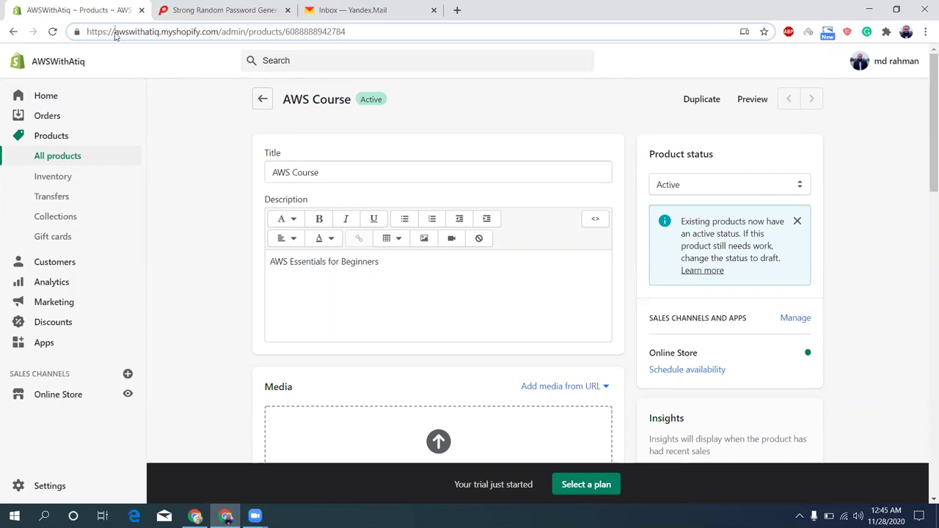
shift+click(219, 34)
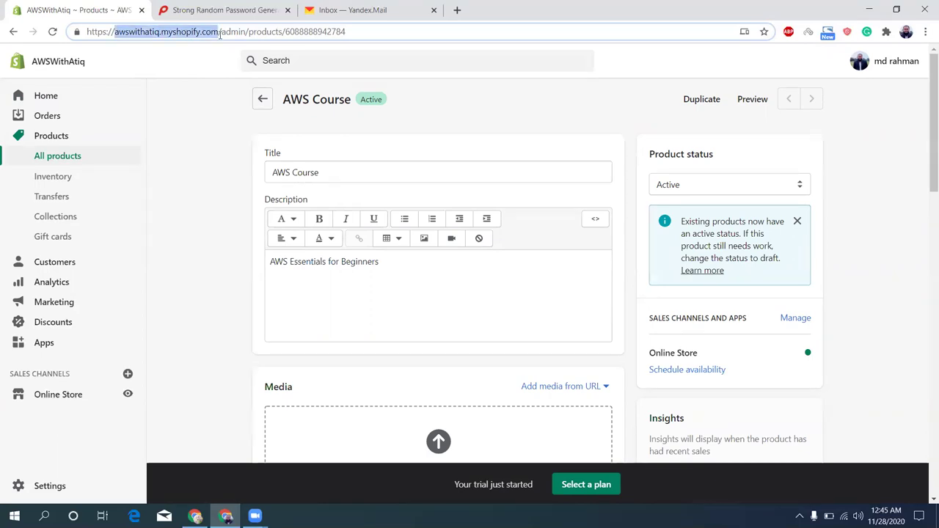
key(ctrl+x)
Visit the storefront at the copied domain, browse it, then go back to the admin product page
key(ctrl+v)
key(Return)
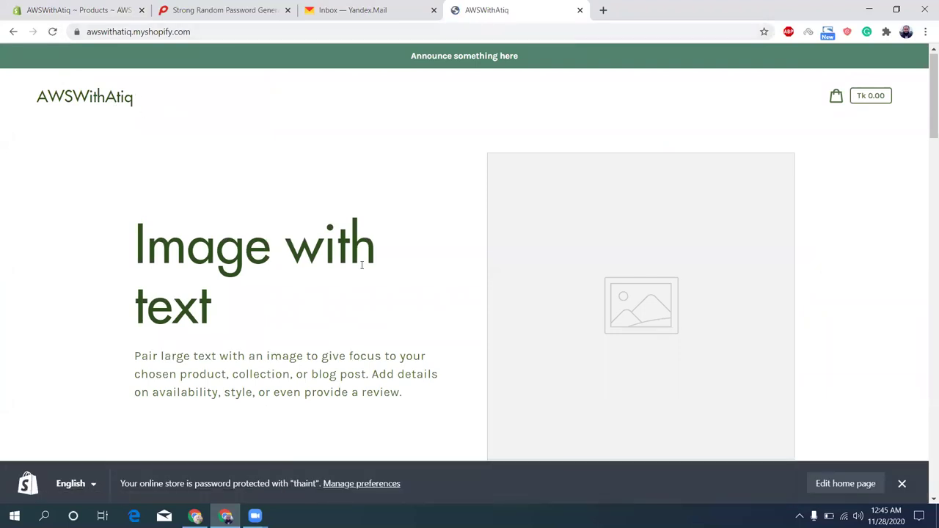
scroll(362, 268, down, 5)
scroll(362, 270, down, 5)
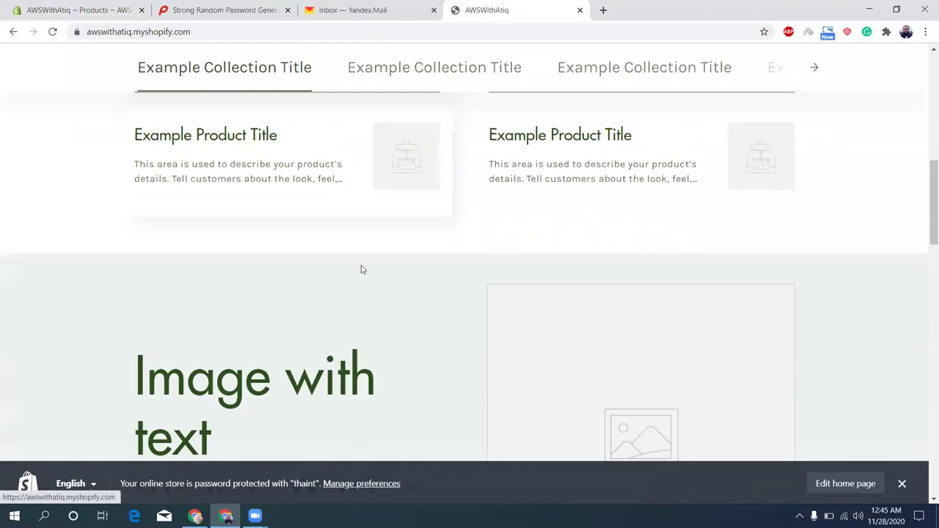
scroll(362, 270, down, 3)
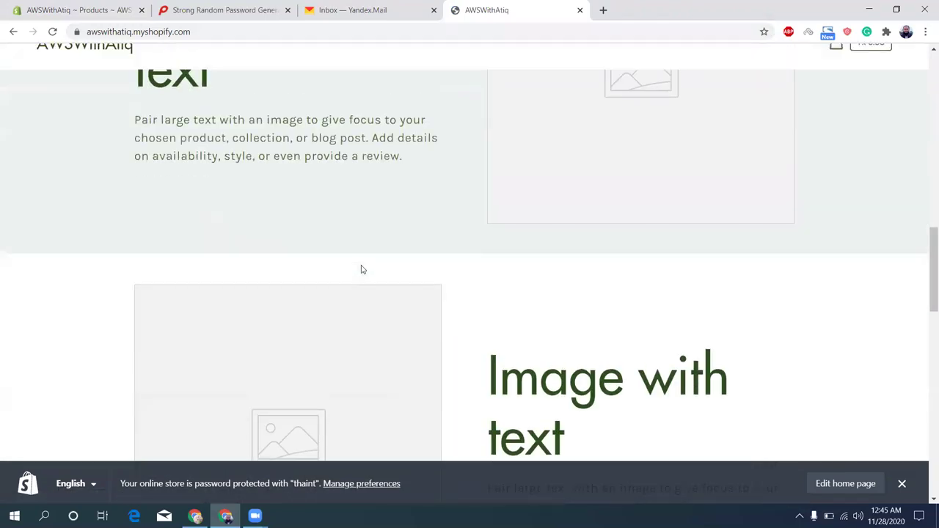
scroll(361, 271, up, 7)
scroll(362, 270, up, 5)
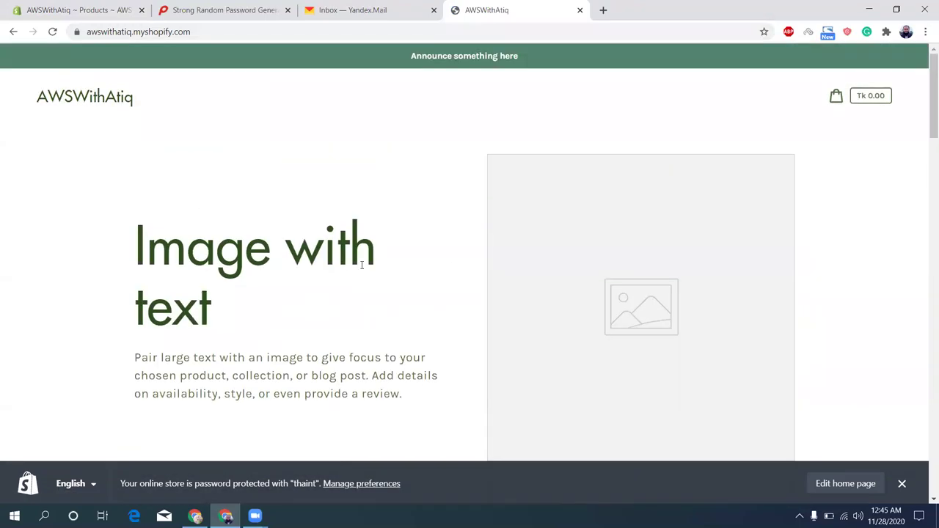
click(71, 6)
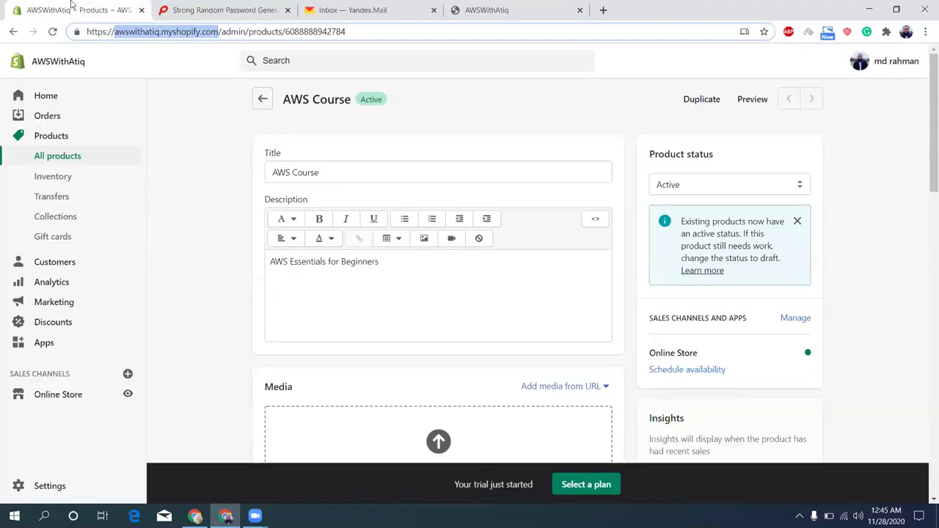
Go to the admin Home, then open the Apps page and browse its recommended apps
click(87, 104)
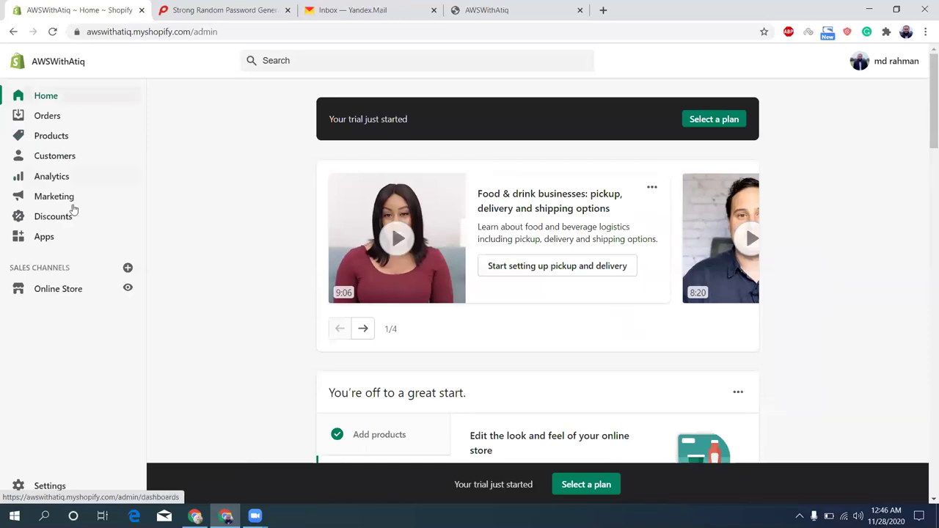
click(50, 239)
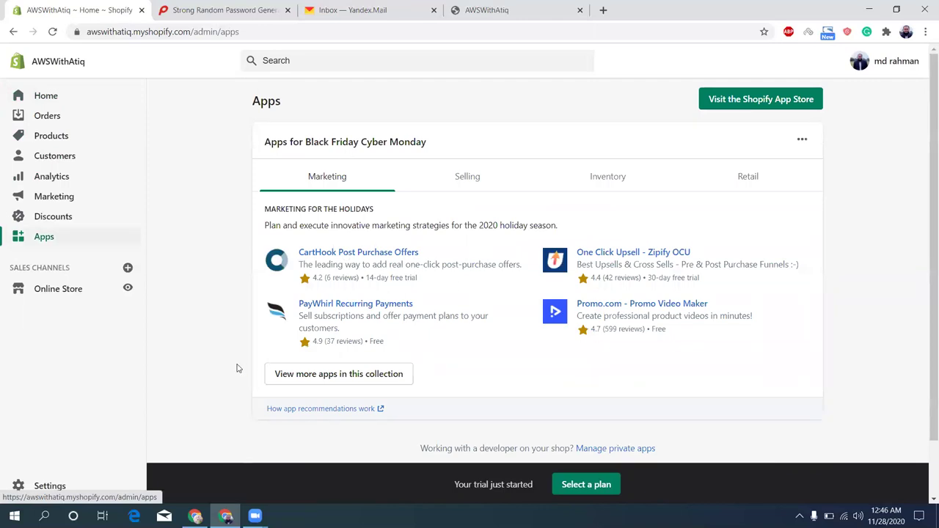
scroll(237, 368, down, 1)
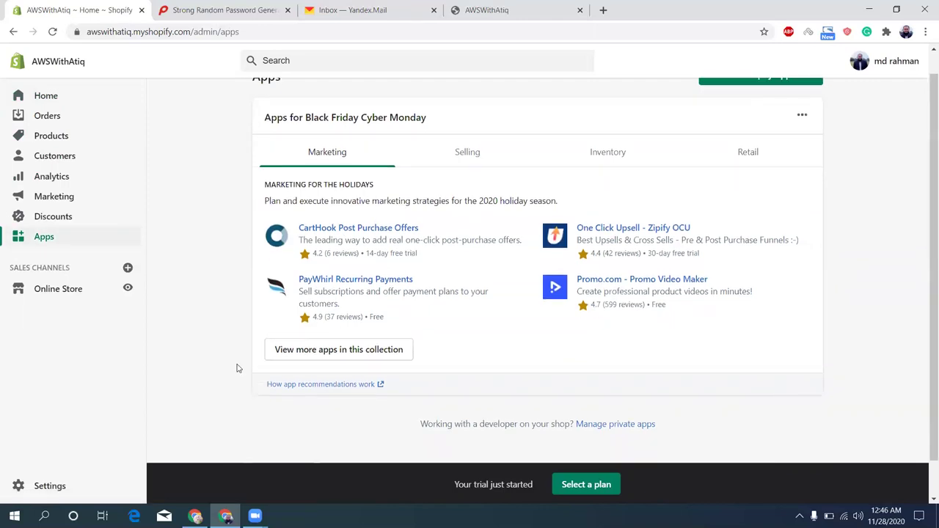
Enable private app development, accepting all three conditions, and start a new private app
click(629, 425)
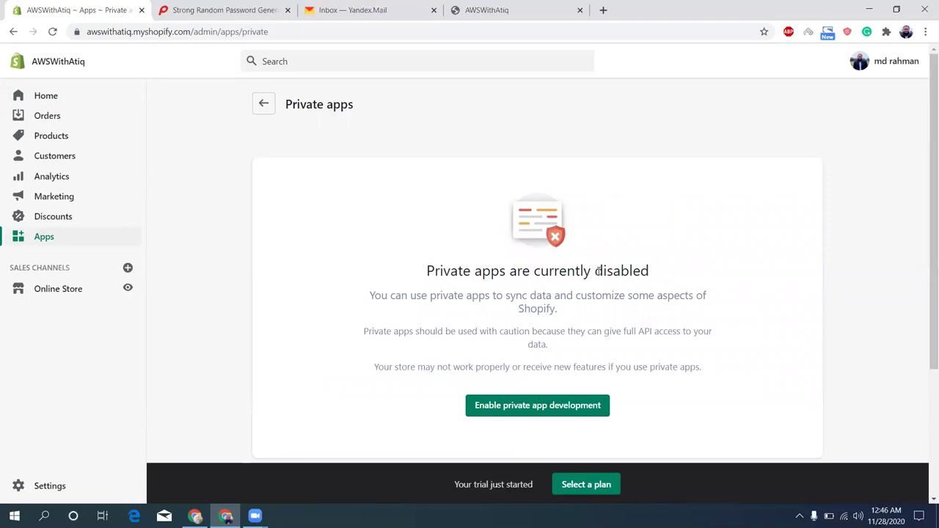
click(514, 406)
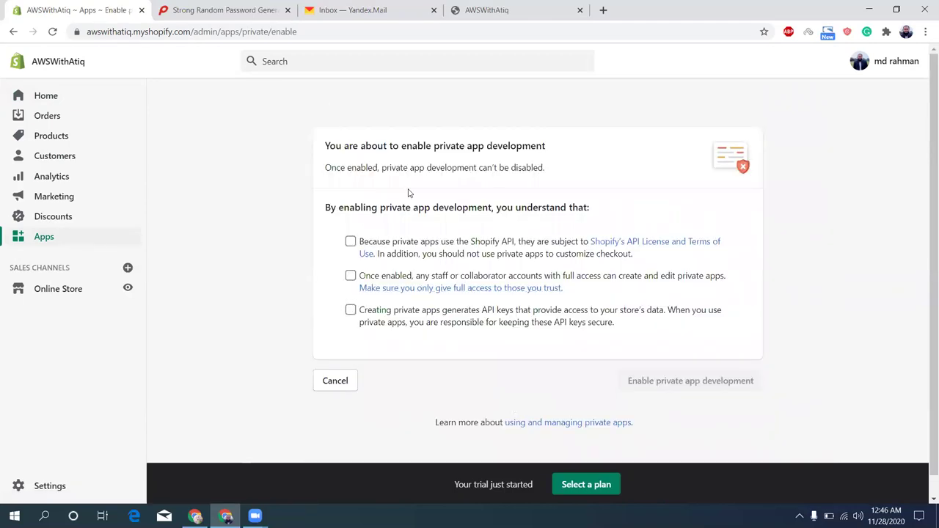
click(350, 242)
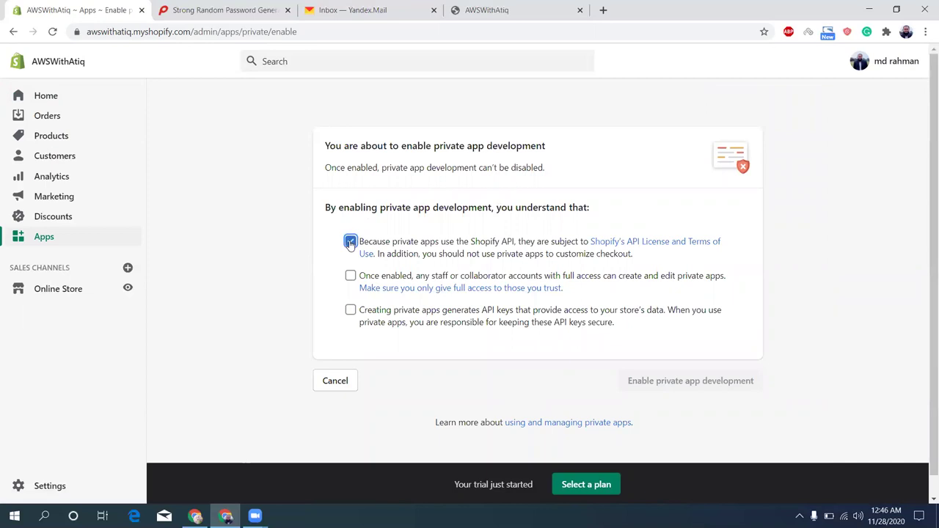
click(350, 277)
click(350, 310)
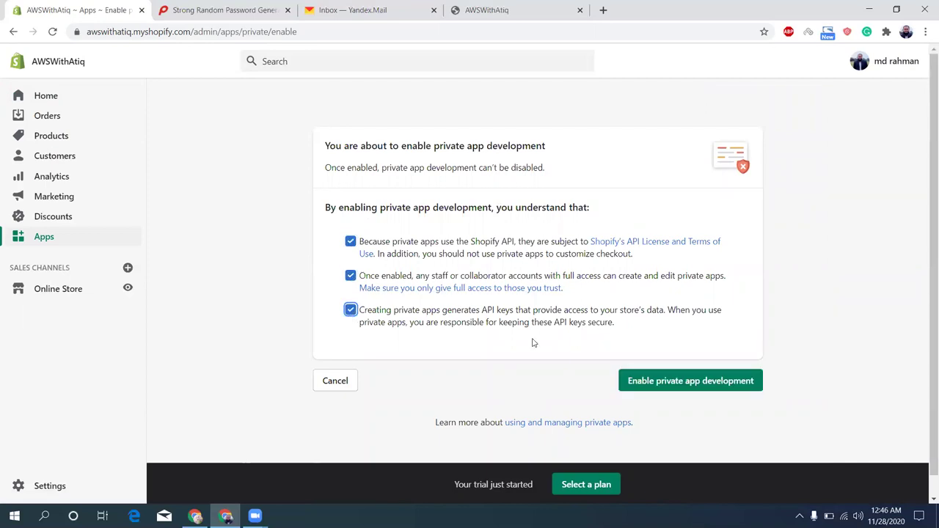
click(666, 383)
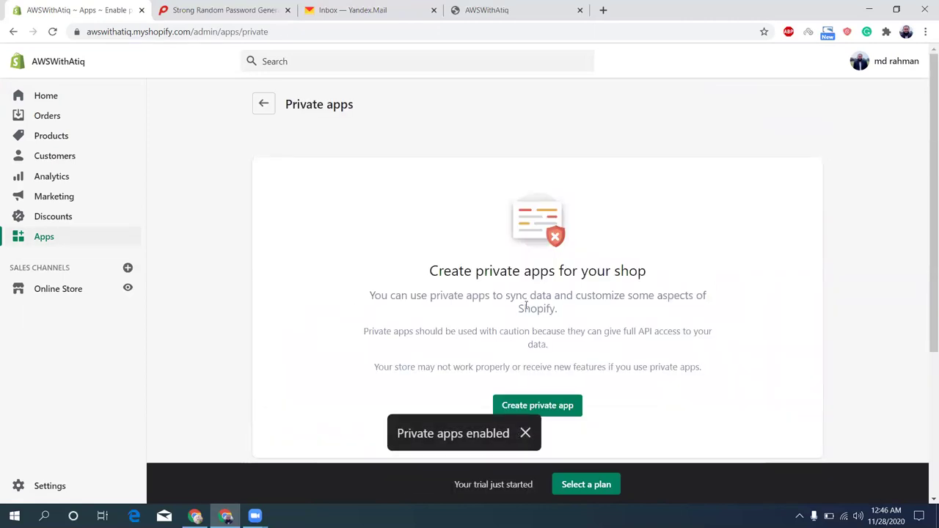
click(550, 406)
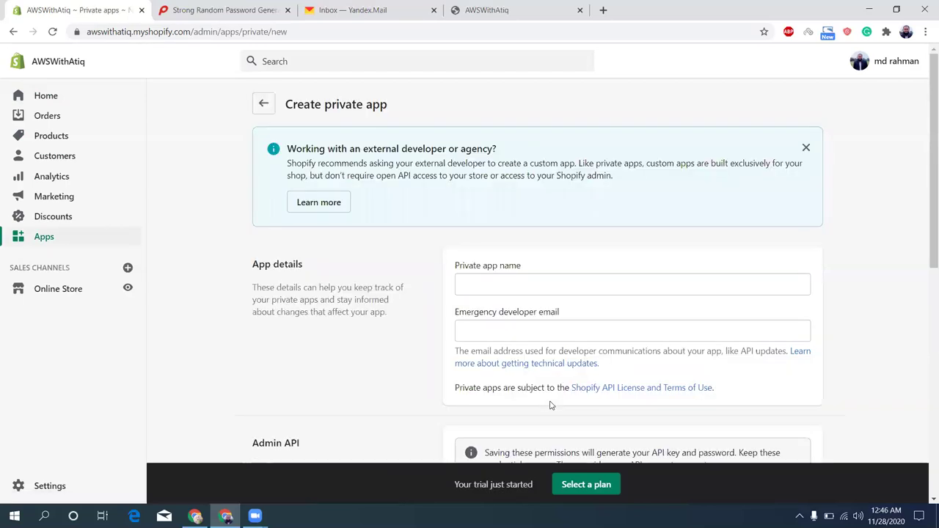
Name the private app 'test' and fill in the developer email from the suggestions
click(528, 289)
text(test)
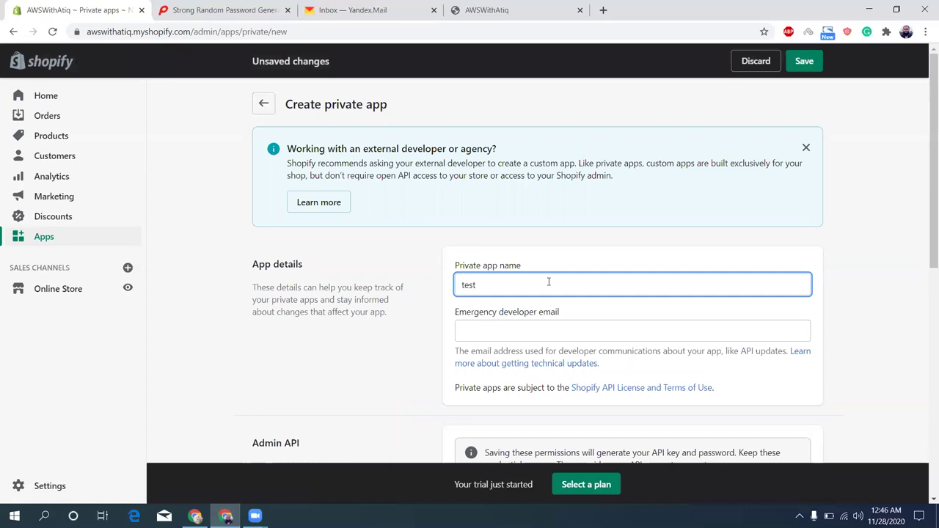
key(Tab)
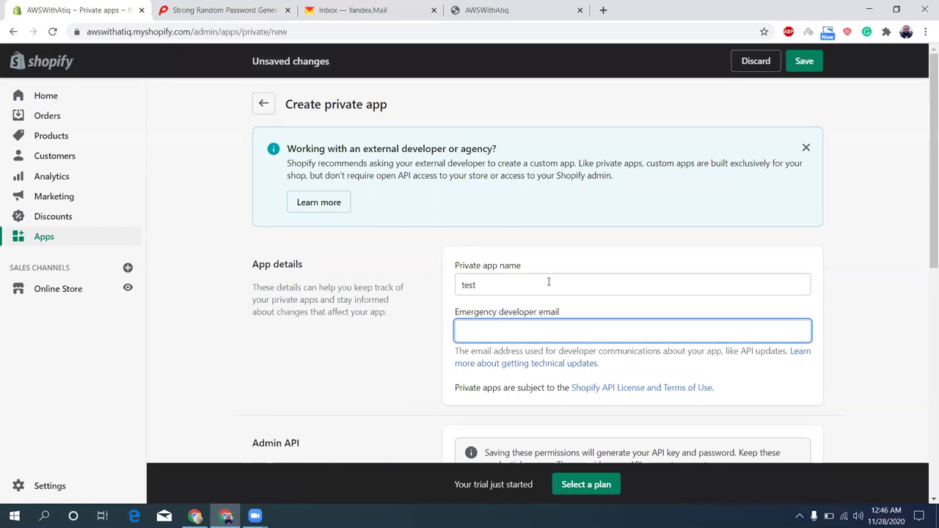
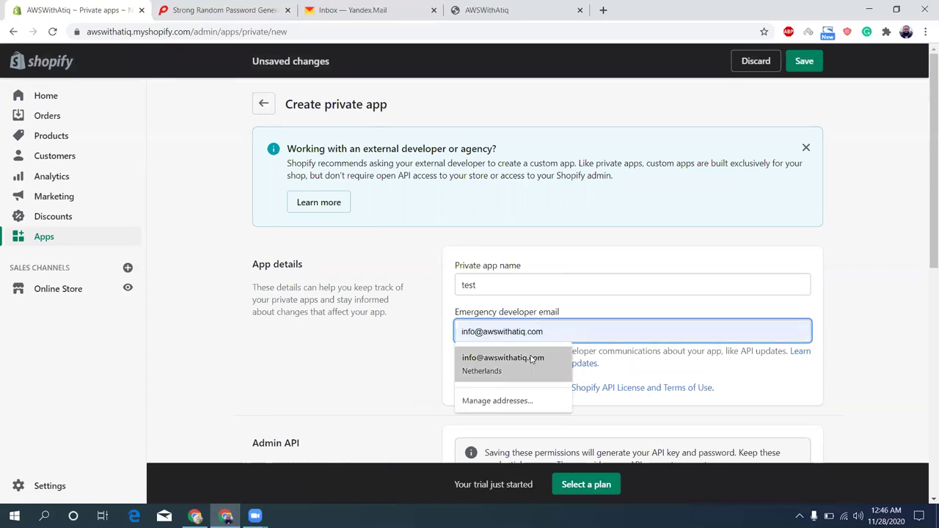
click(536, 359)
Give the app Read and write access to Products and enable Storefront API access
scroll(417, 366, down, 3)
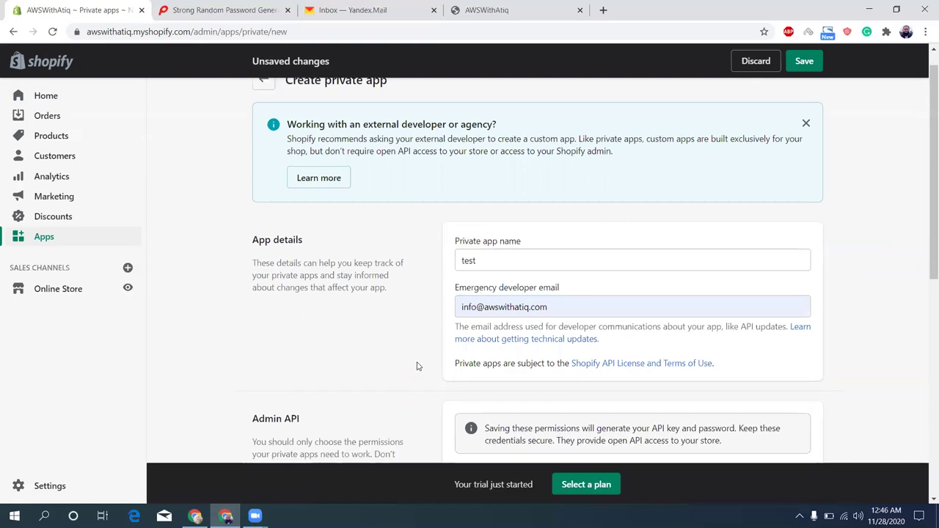
scroll(417, 366, down, 1)
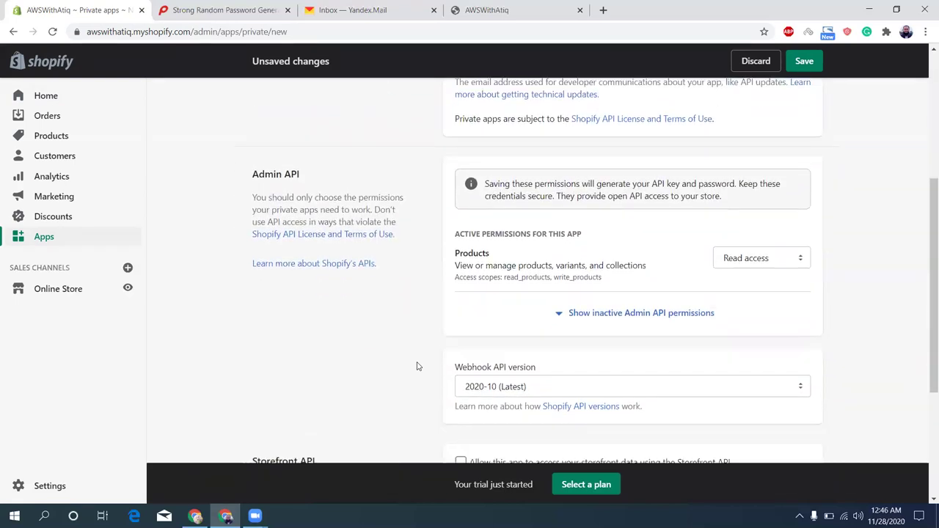
click(756, 264)
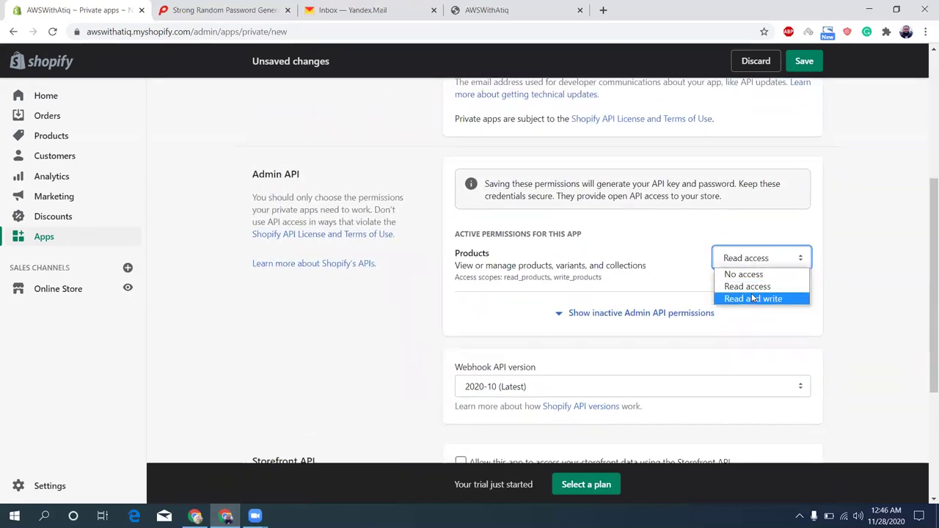
click(753, 298)
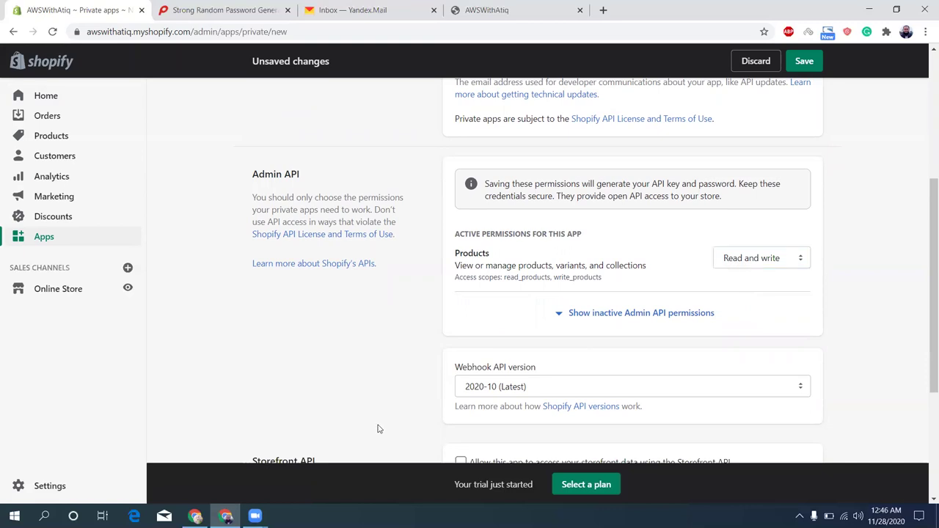
scroll(378, 430, down, 1)
scroll(379, 430, down, 2)
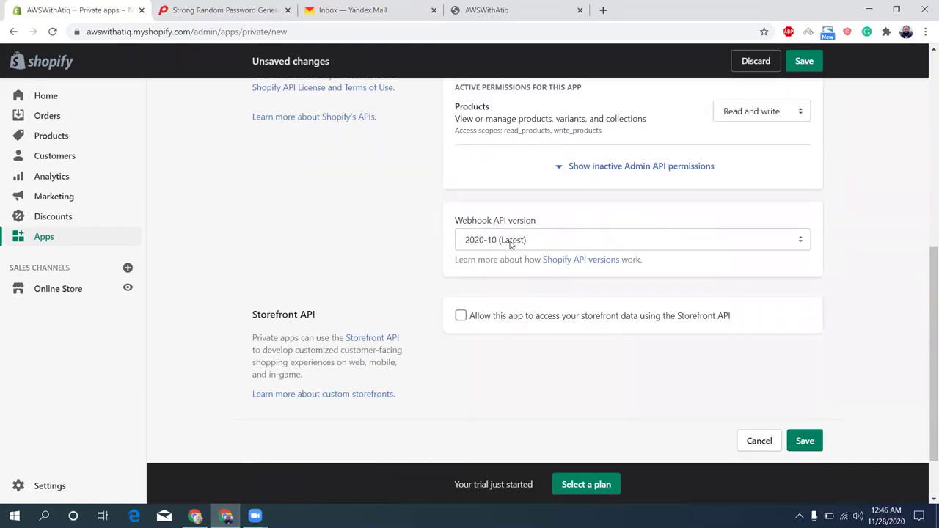
click(461, 315)
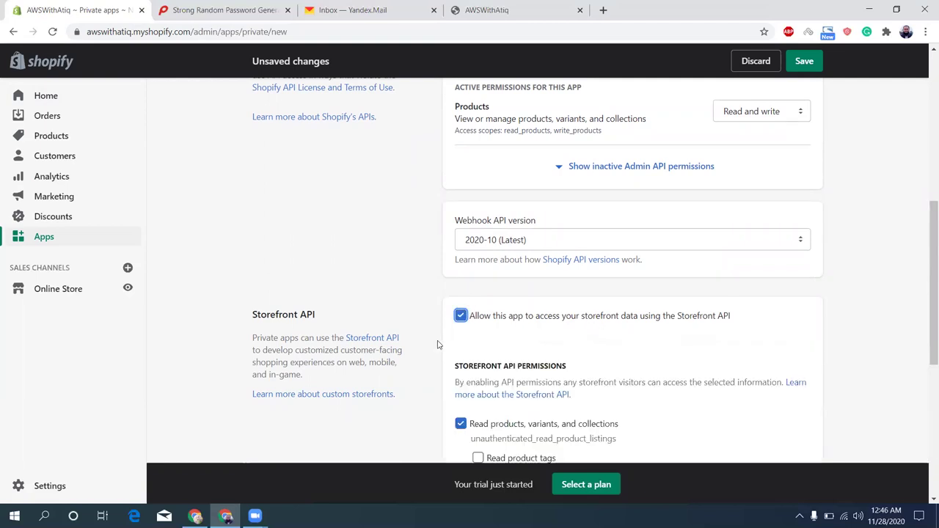
scroll(422, 358, down, 1)
scroll(422, 358, down, 5)
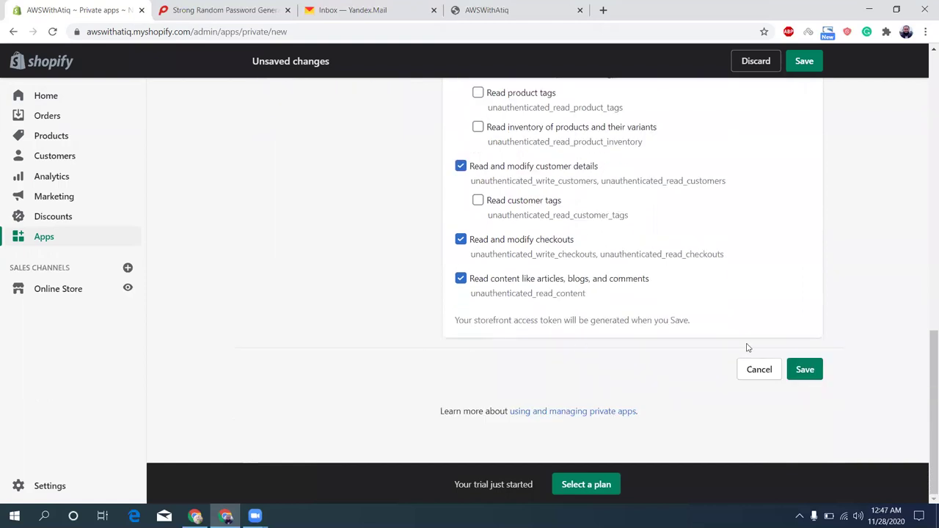
Save and confirm the private app 'test', then scroll down to its Admin API credentials
click(801, 371)
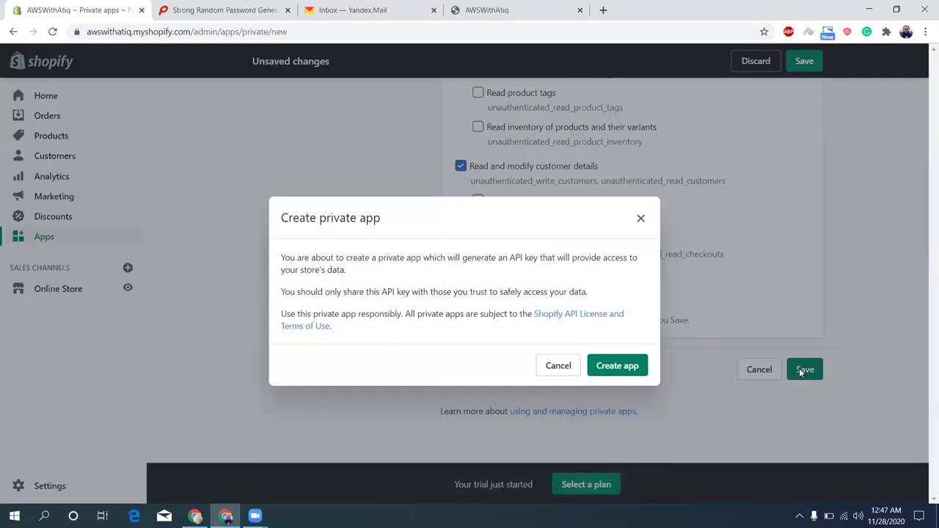
click(608, 368)
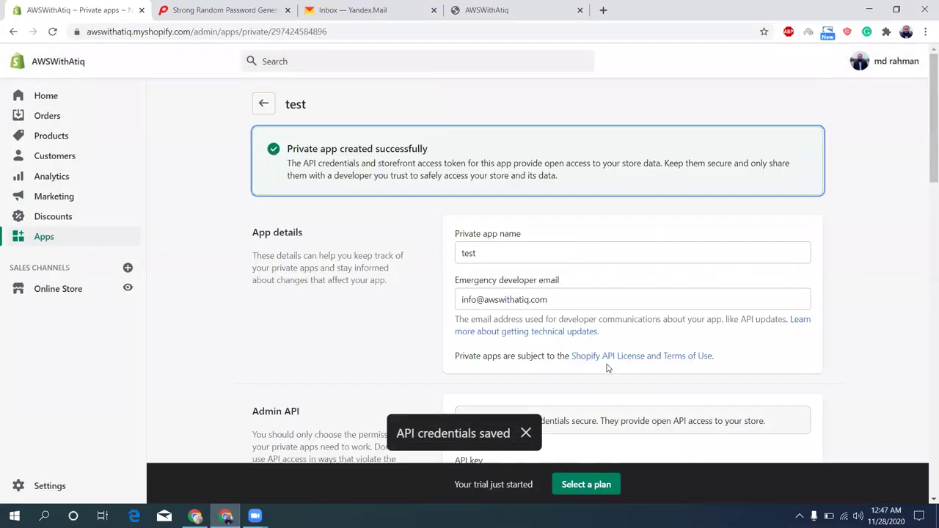
scroll(389, 310, down, 5)
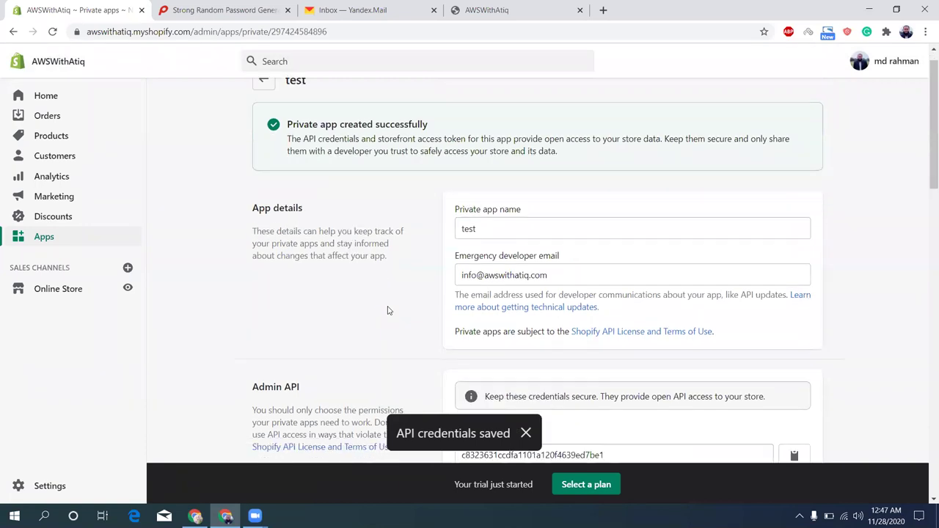